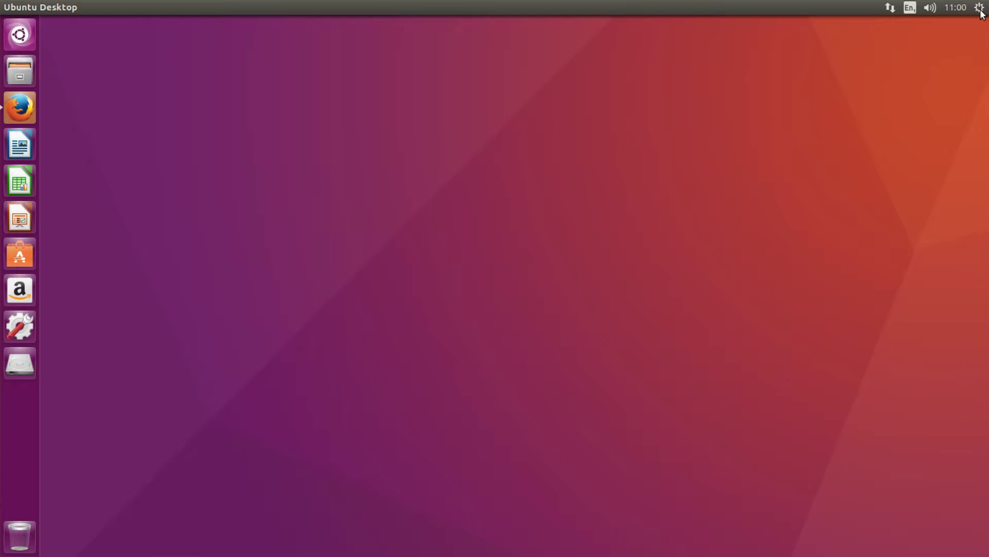
- Install the pending system updates from About This Computer, authenticating with the account password
{"action": "left_click", "coordinate": [980, 8]}
{"action": "left_click", "coordinate": [911, 22]}
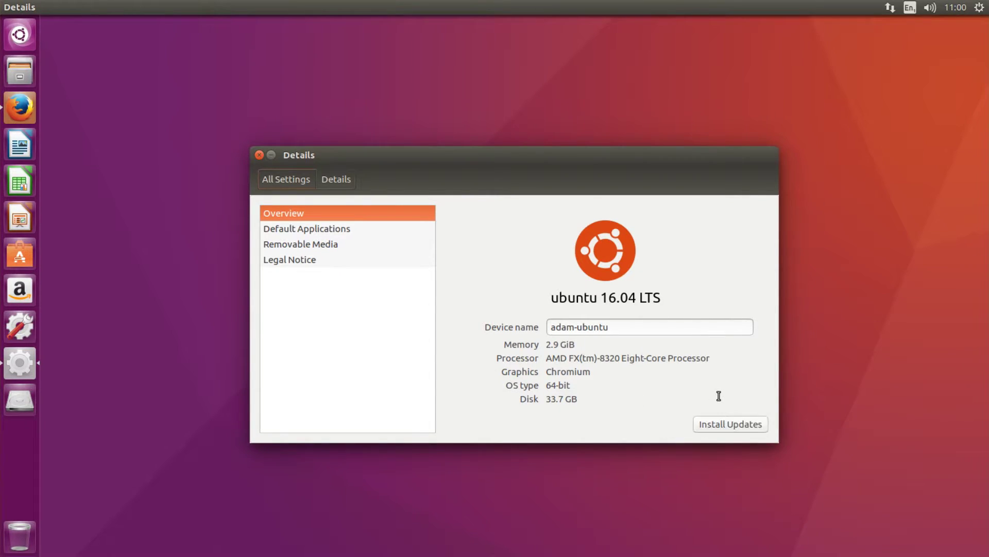
{"action": "left_click", "coordinate": [728, 425]}
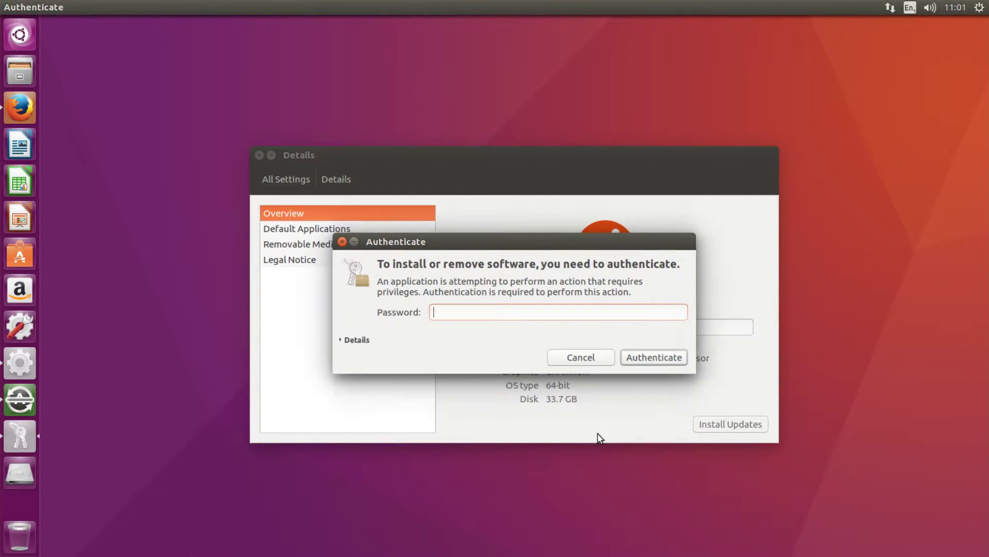
{"action": "type", "text": "*****"}
{"action": "key", "text": "Return"}
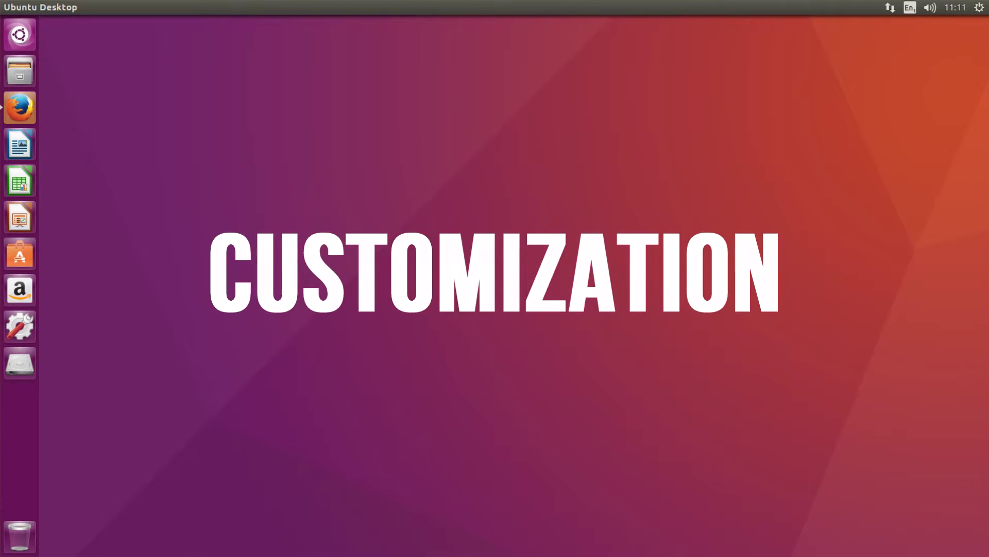
- Switch the Appearance theme to Radiance, keeping launcher icons at 48 after trying 32
{"action": "left_click", "coordinate": [36, 40]}
{"action": "type", "text": "appe"}
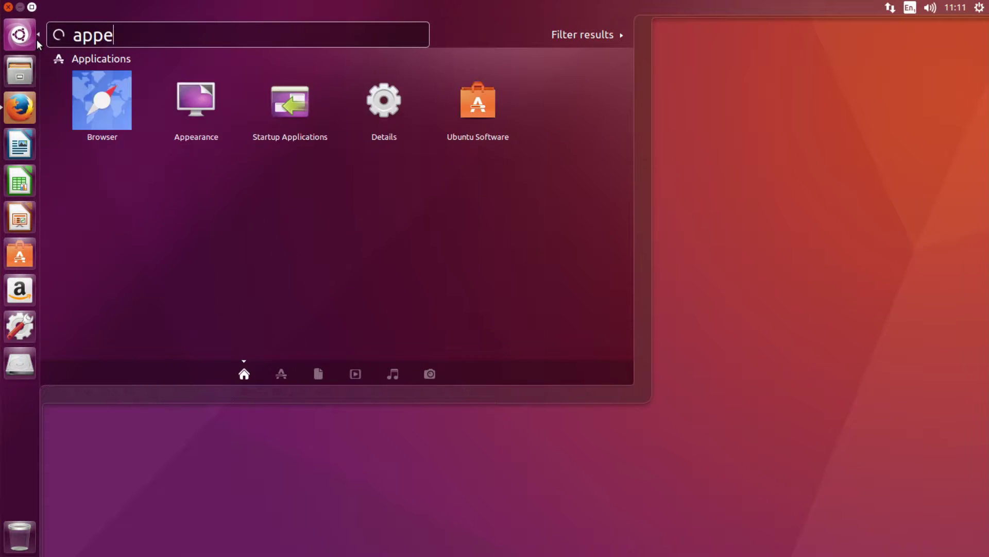
{"action": "left_click", "coordinate": [116, 92]}
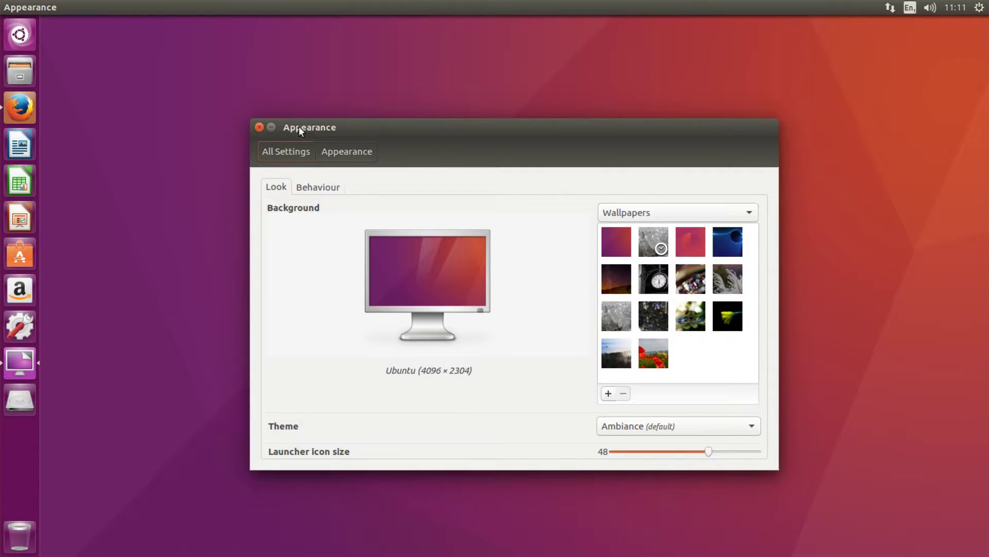
{"action": "left_click", "coordinate": [651, 427]}
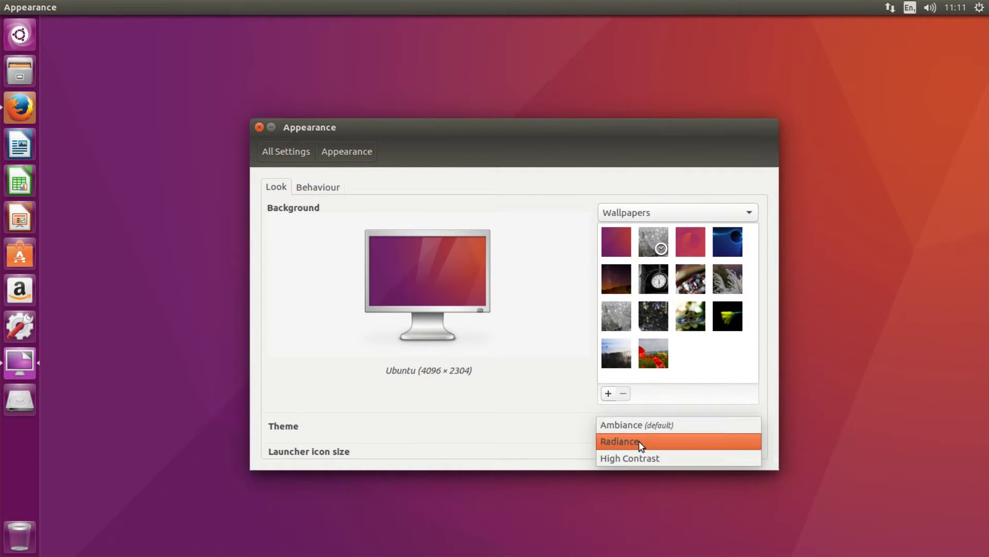
{"action": "left_click", "coordinate": [639, 440]}
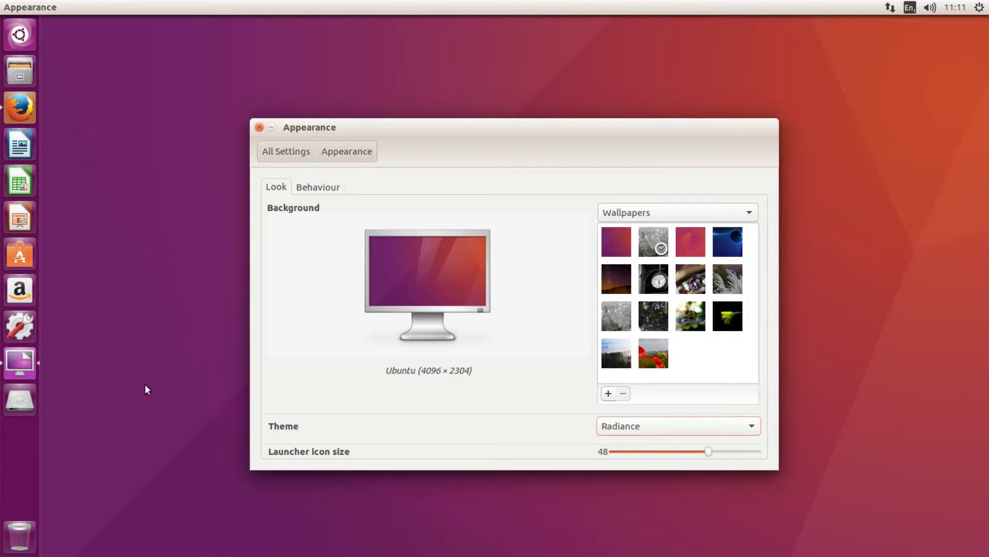
{"action": "left_click_drag", "start_coordinate": [712, 454], "coordinate": [661, 456]}
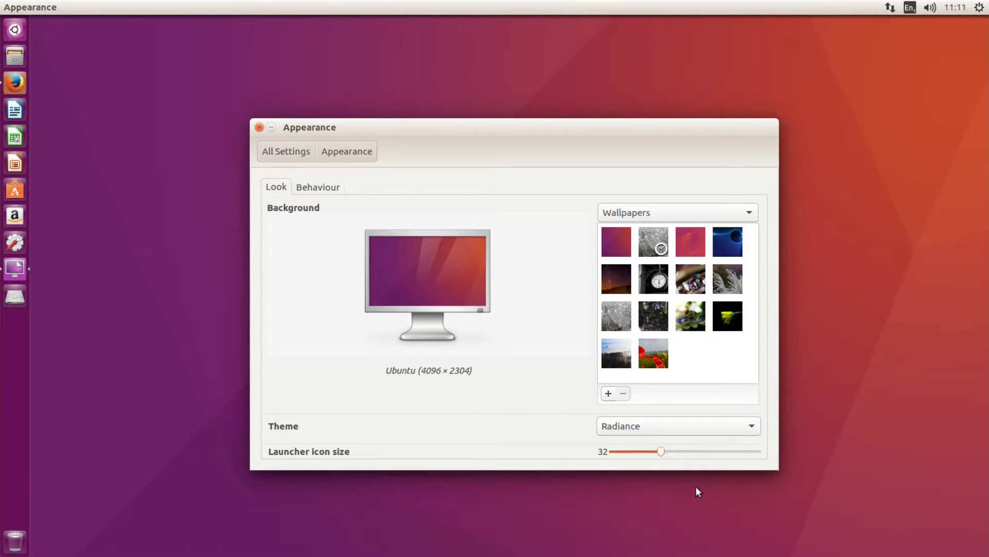
{"action": "left_click_drag", "start_coordinate": [661, 456], "coordinate": [704, 453]}
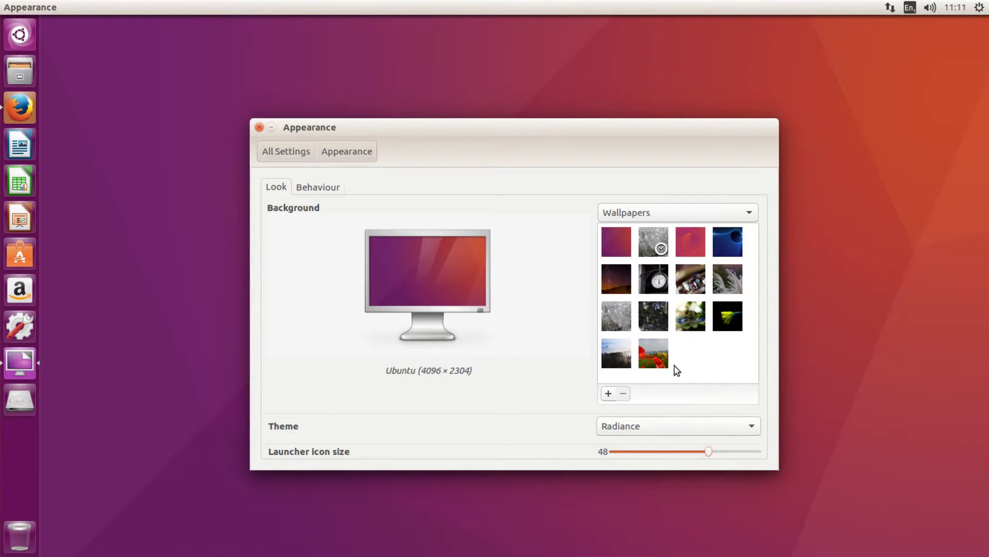
- Choose Black hole from the built-in Wallpapers as the desktop background
{"action": "left_click", "coordinate": [647, 210]}
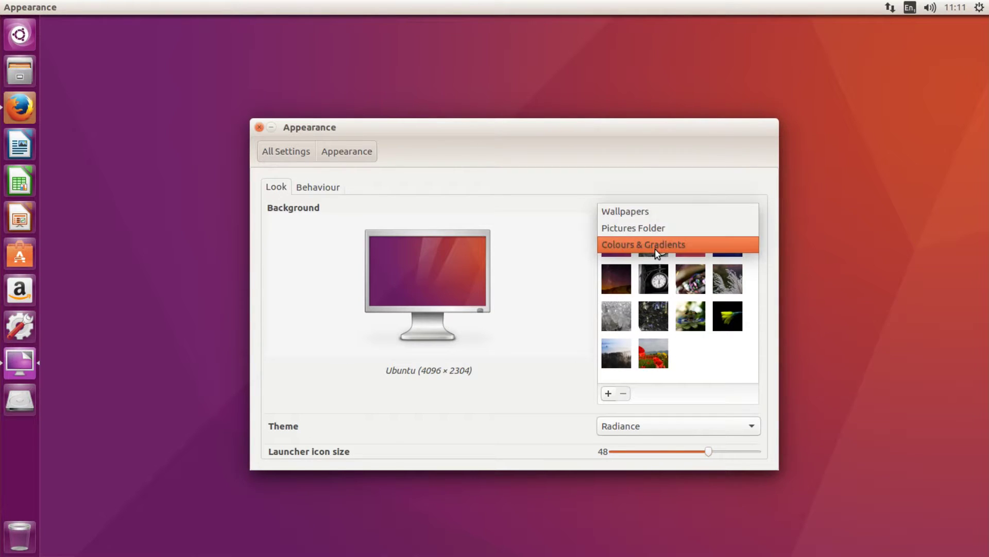
{"action": "left_click", "coordinate": [645, 227]}
{"action": "left_click", "coordinate": [644, 212]}
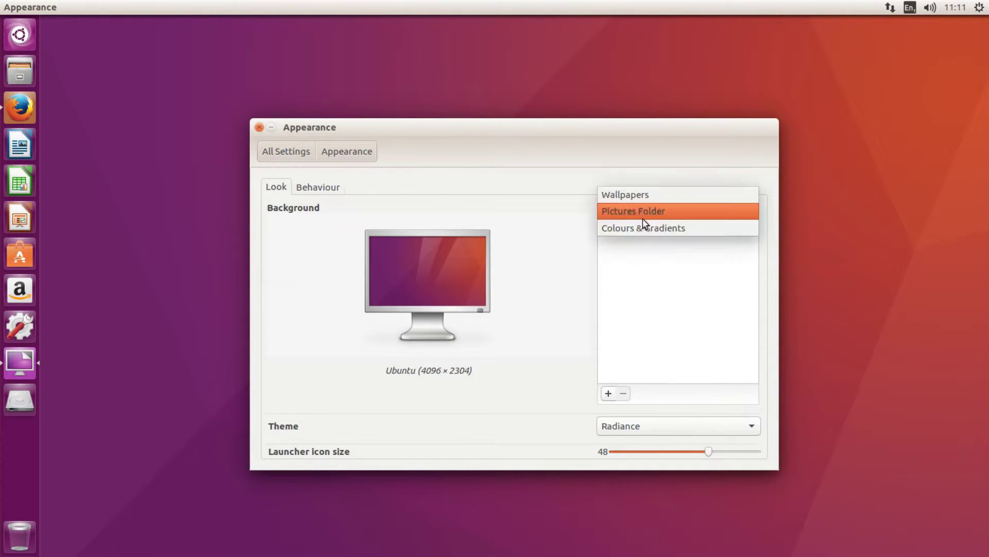
{"action": "left_click", "coordinate": [638, 193]}
{"action": "left_click", "coordinate": [723, 235]}
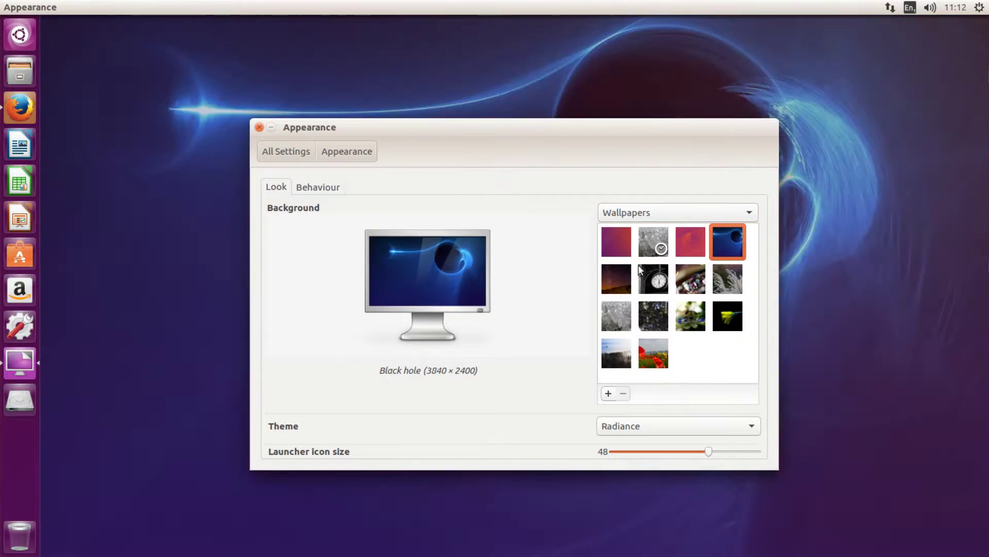
{"action": "left_click", "coordinate": [260, 127]}
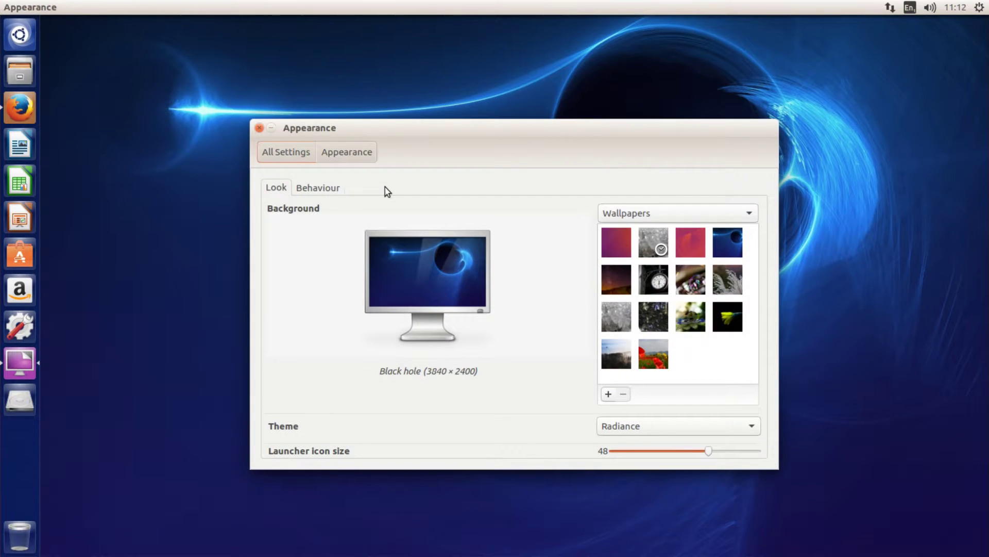
{"action": "left_click", "coordinate": [21, 108]}
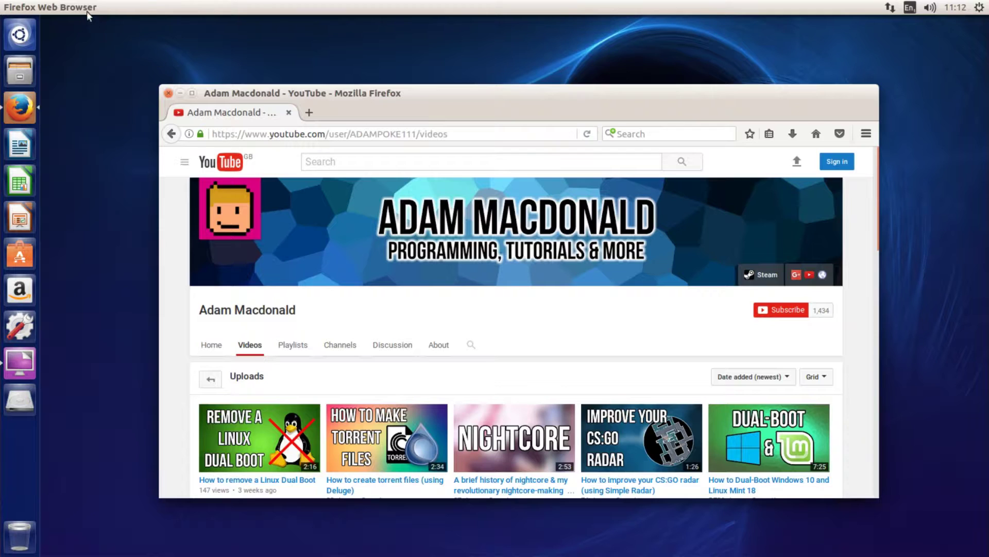
- Set the Behaviour option to show window menus in the window's title bar, then close settings
{"action": "mouse_move", "coordinate": [54, 10]}
{"action": "left_click", "coordinate": [180, 93]}
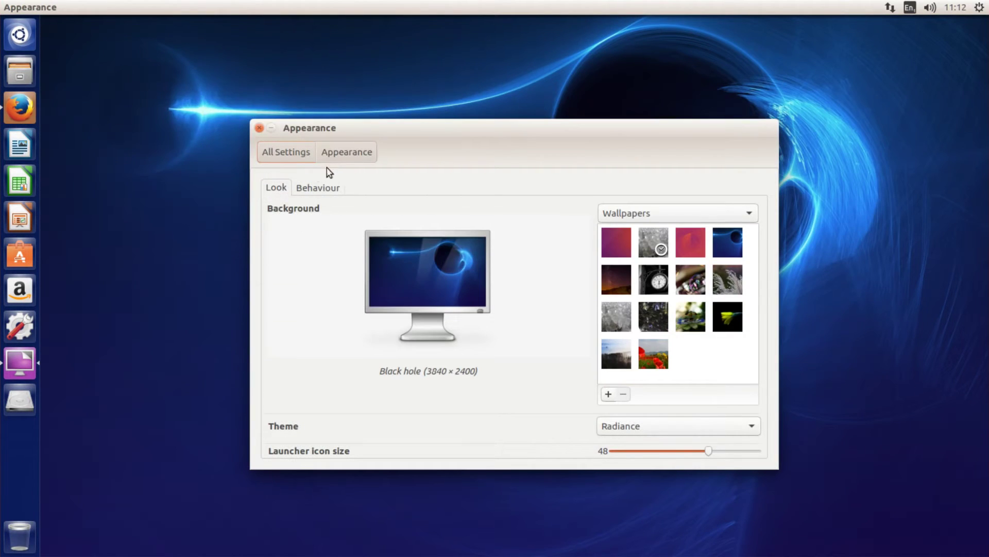
{"action": "left_click", "coordinate": [316, 189]}
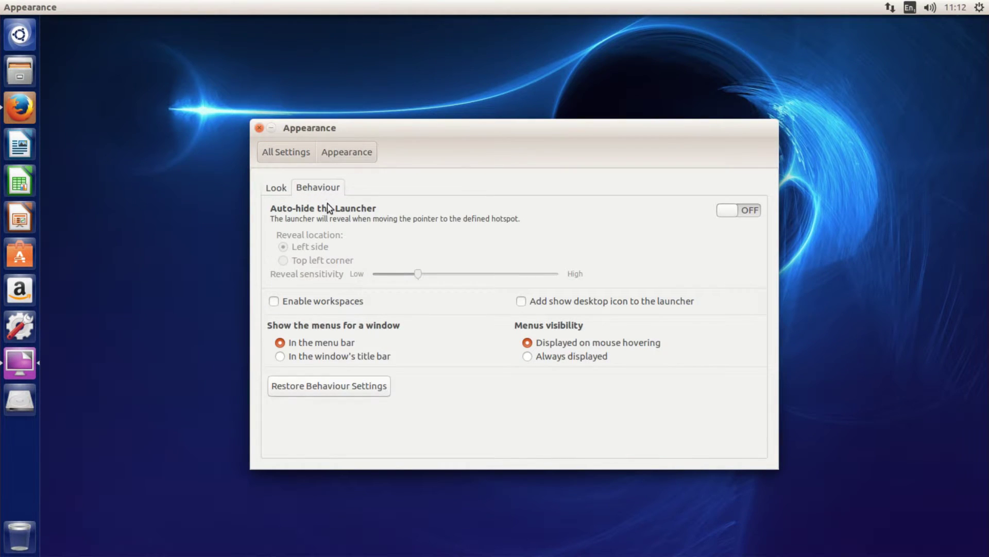
{"action": "left_click", "coordinate": [282, 357]}
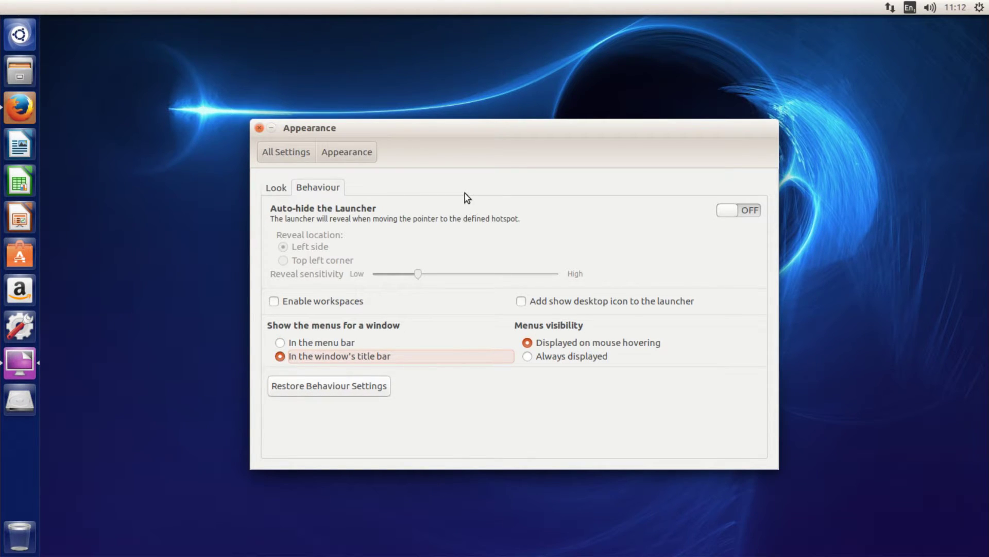
{"action": "left_click", "coordinate": [259, 127]}
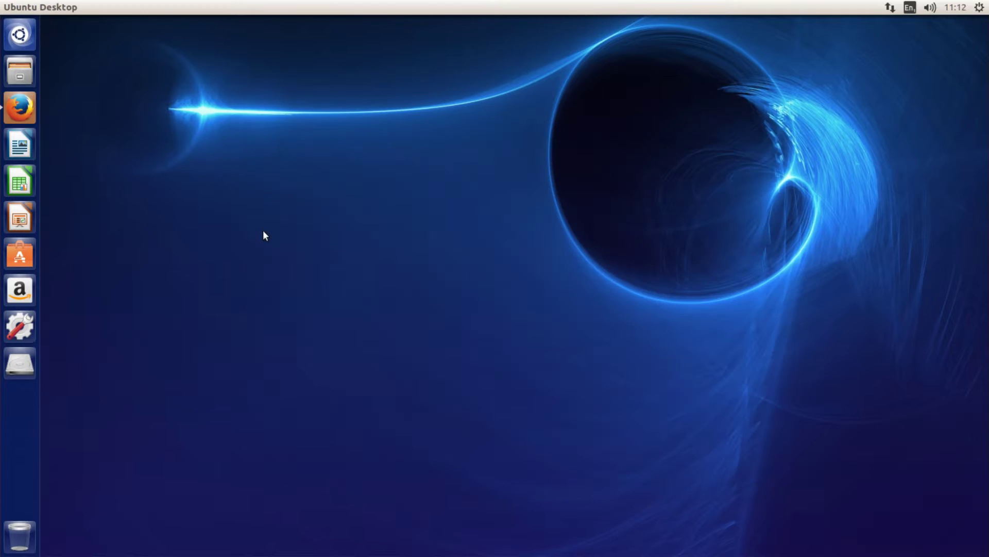
- Bring Firefox forward, nudge its window, and quit it with Ctrl+Q
{"action": "left_click", "coordinate": [20, 107]}
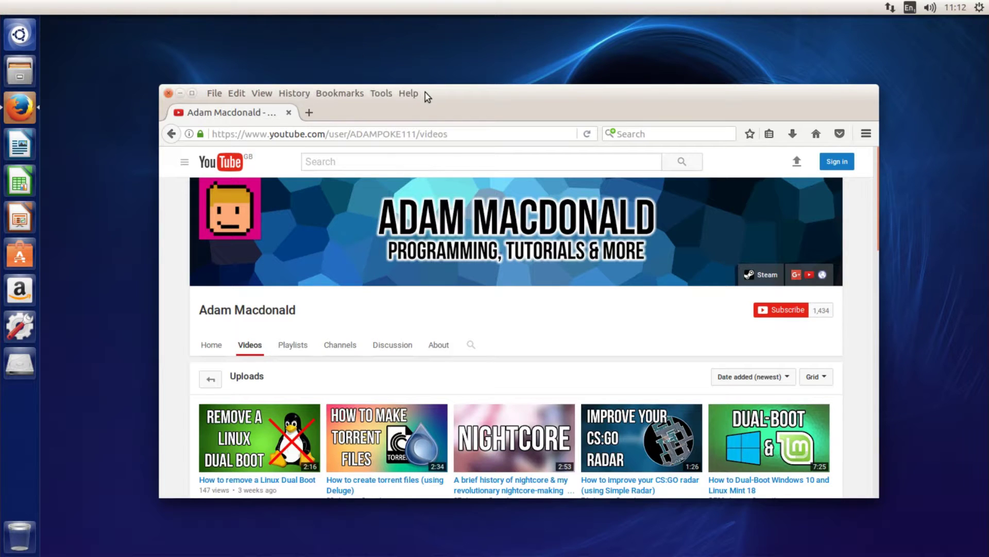
{"action": "left_click_drag", "start_coordinate": [426, 95], "coordinate": [414, 86]}
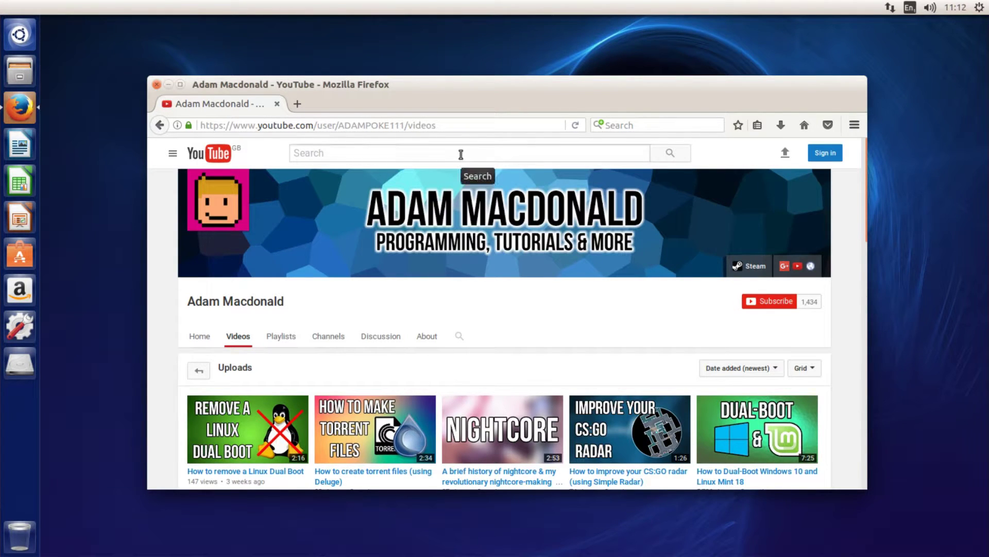
{"action": "key", "text": "ctrl+q"}
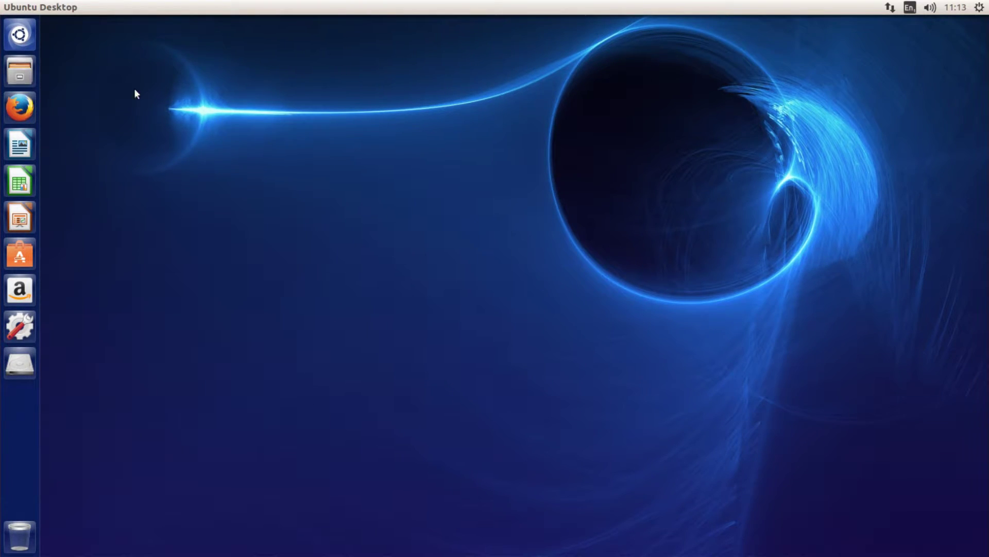
- Launch Ubuntu Software and search for "unity tweak tool"
{"action": "left_click", "coordinate": [23, 38]}
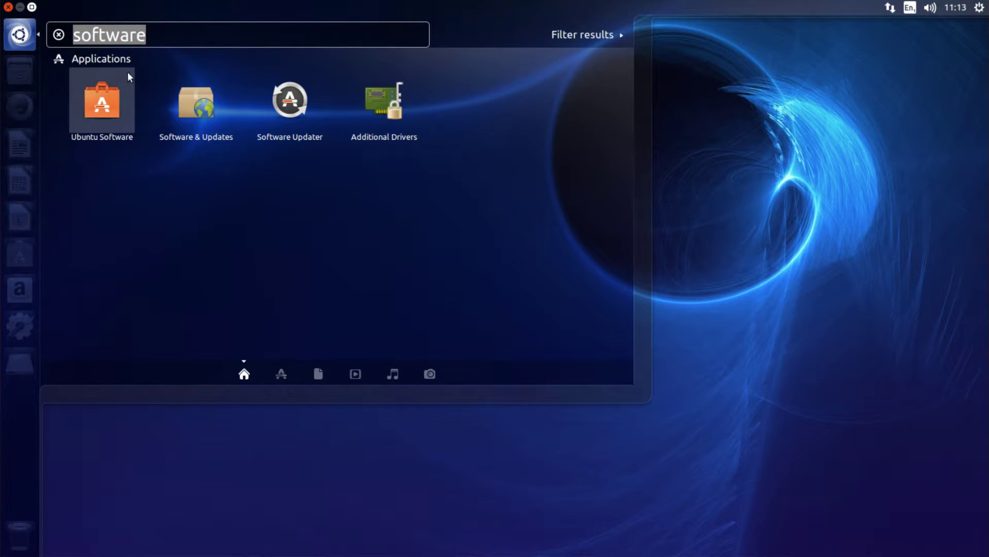
{"action": "type", "text": "software"}
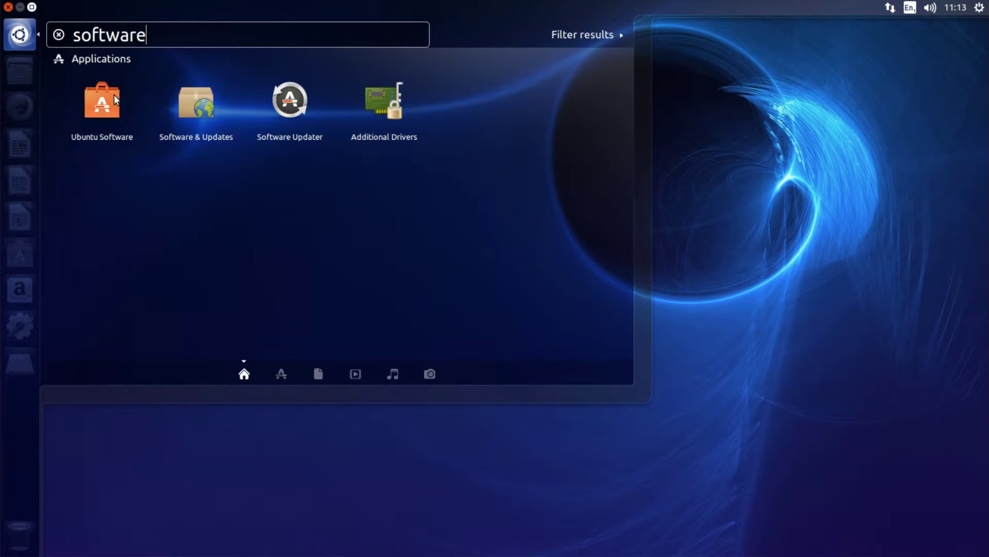
{"action": "left_click", "coordinate": [114, 95]}
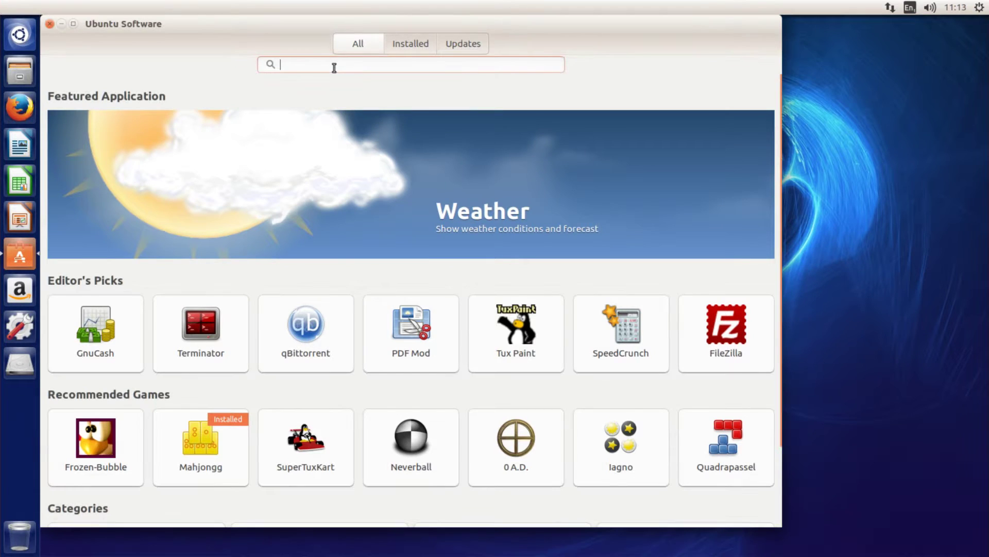
{"action": "type", "text": "unityt"}
{"action": "key", "text": "BackSpace"}
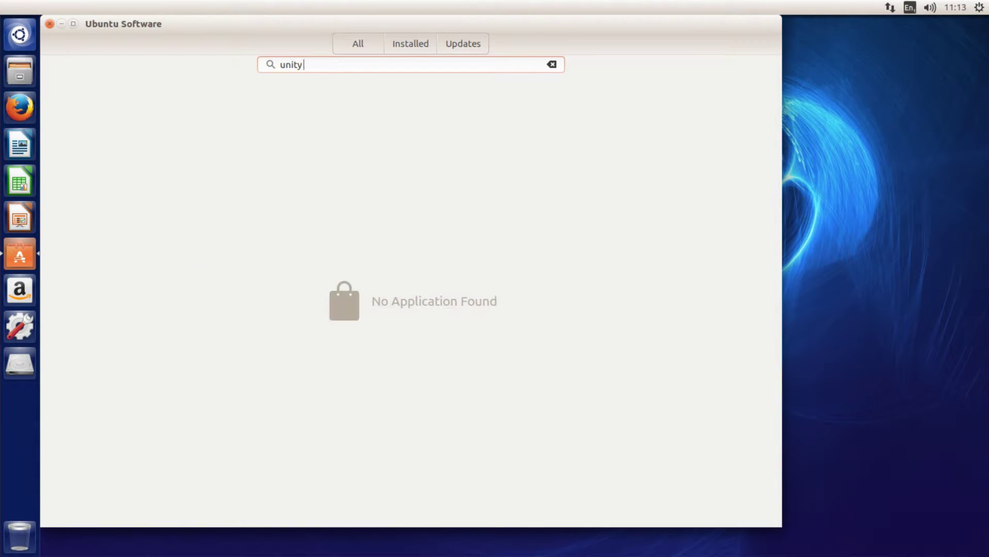
{"action": "type", "text": "tweak tool"}
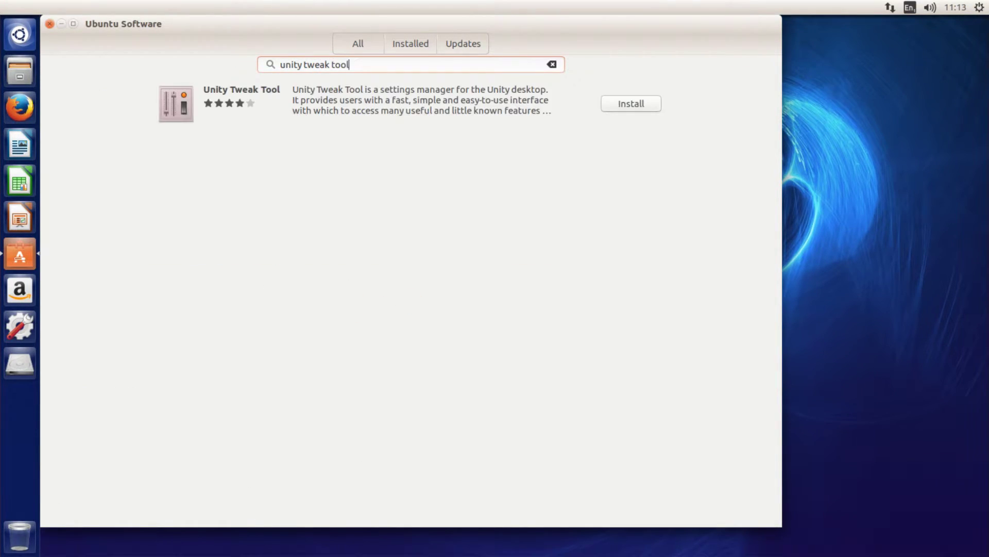
- Install Unity Tweak Tool, authenticating with the account password
{"action": "left_click", "coordinate": [613, 108]}
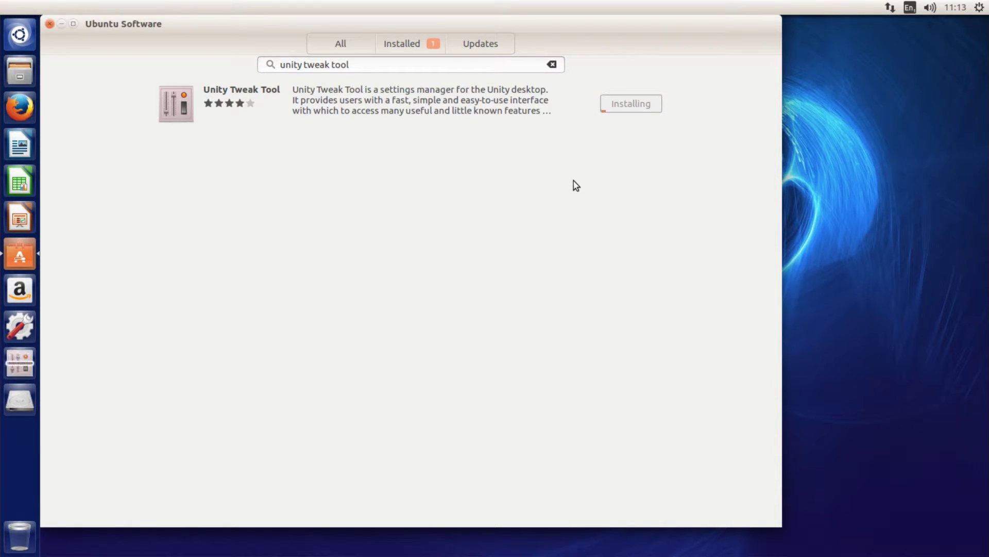
{"action": "type", "text": "******"}
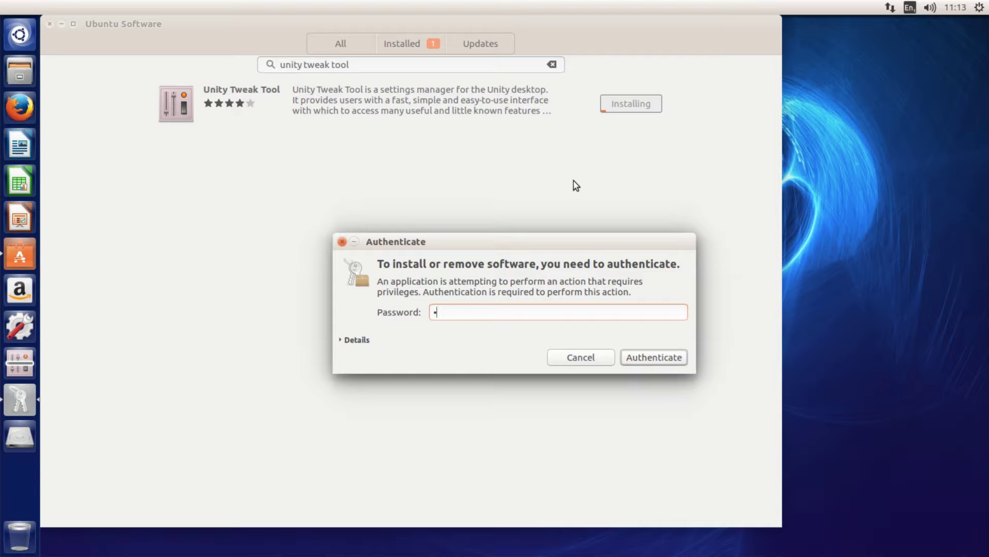
{"action": "key", "text": "Return"}
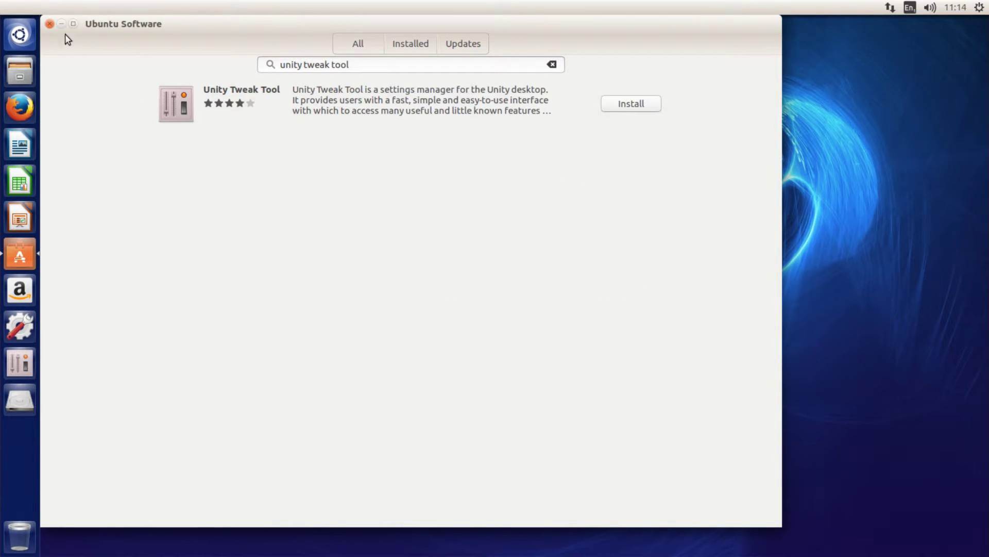
- Close Ubuntu Software, launch Unity Tweak Tool, and apply the Whiteglass cursor theme after trying Handhelds and Redglass
{"action": "left_click", "coordinate": [50, 24]}
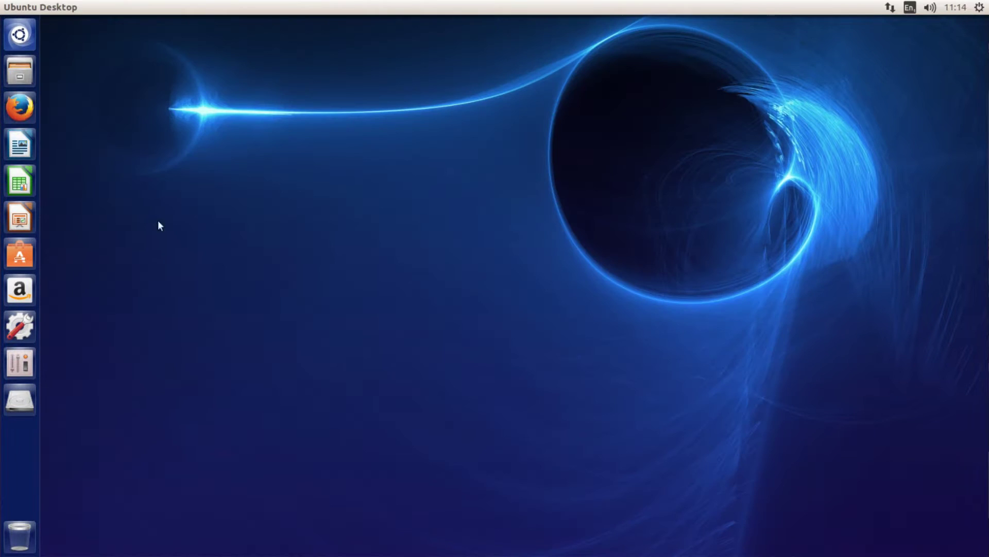
{"action": "left_click", "coordinate": [24, 365]}
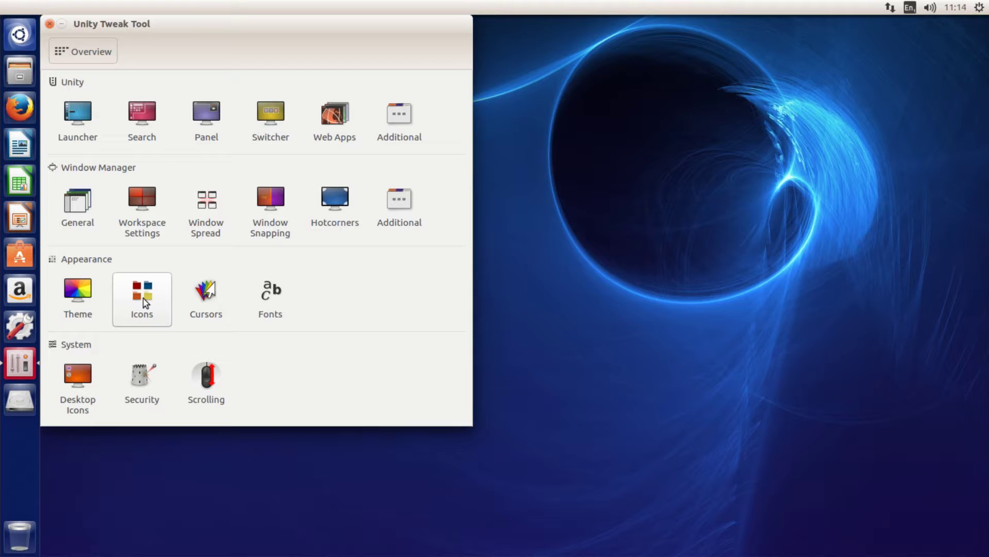
{"action": "left_click", "coordinate": [206, 304]}
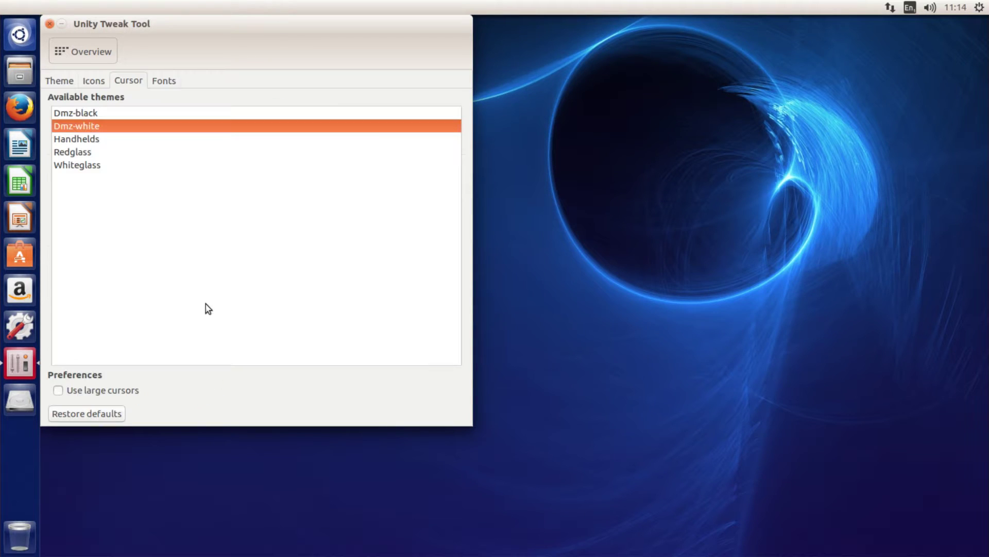
{"action": "left_click", "coordinate": [83, 145]}
{"action": "left_click", "coordinate": [85, 153]}
{"action": "left_click", "coordinate": [91, 168]}
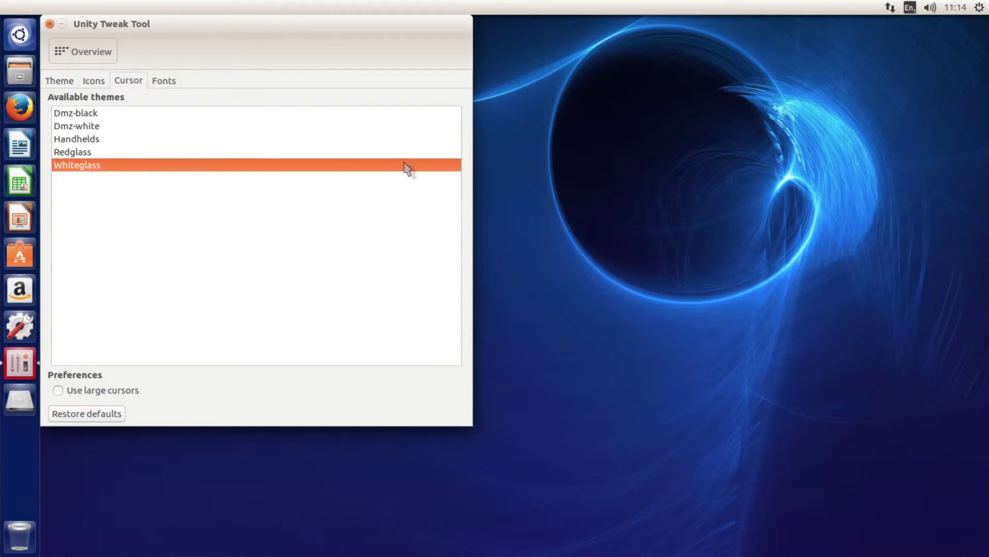
{"action": "left_click", "coordinate": [505, 208]}
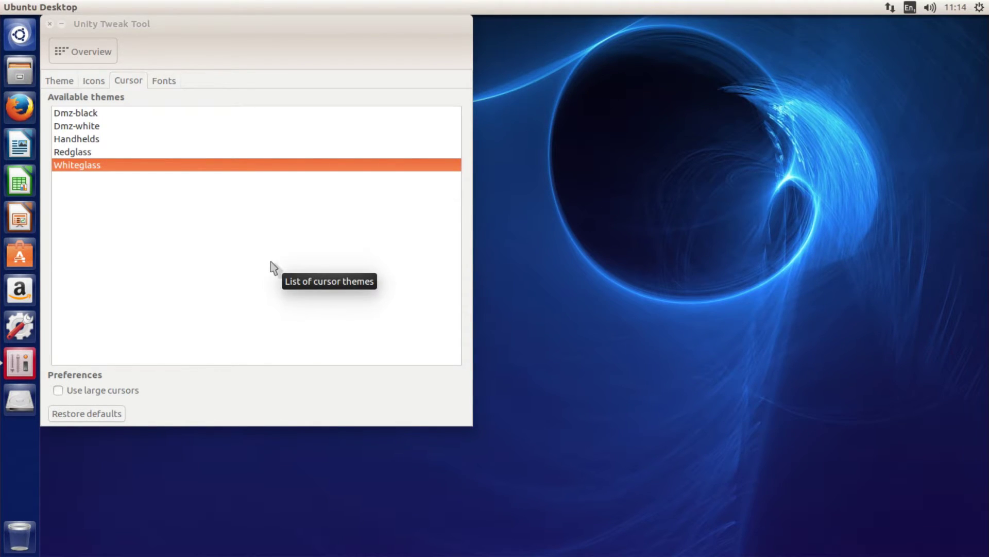
- Pick Waree Regular 11 as the default font in the Fonts tab
{"action": "left_click", "coordinate": [164, 81]}
{"action": "left_click", "coordinate": [188, 120]}
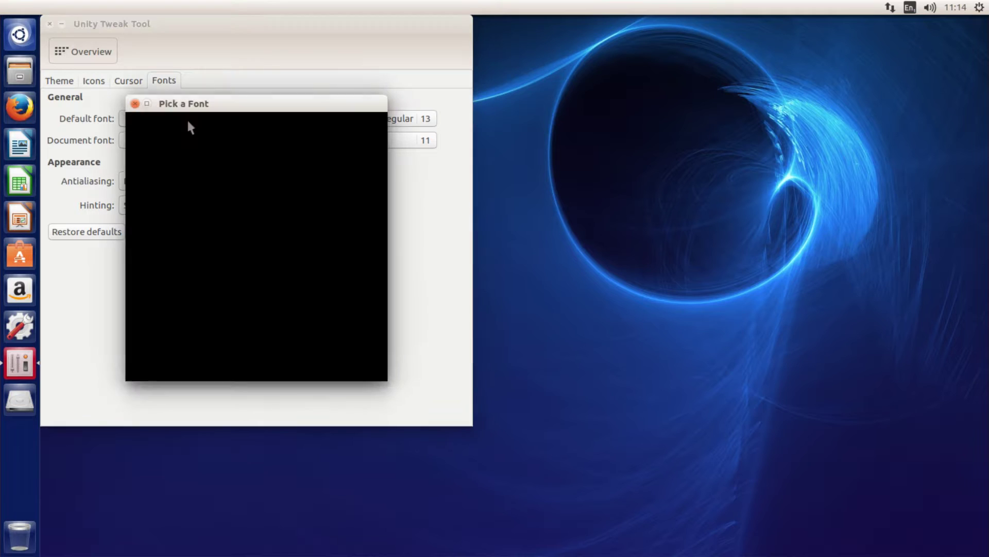
{"action": "scroll", "coordinate": [228, 227], "scroll_direction": "down", "scroll_amount": 6}
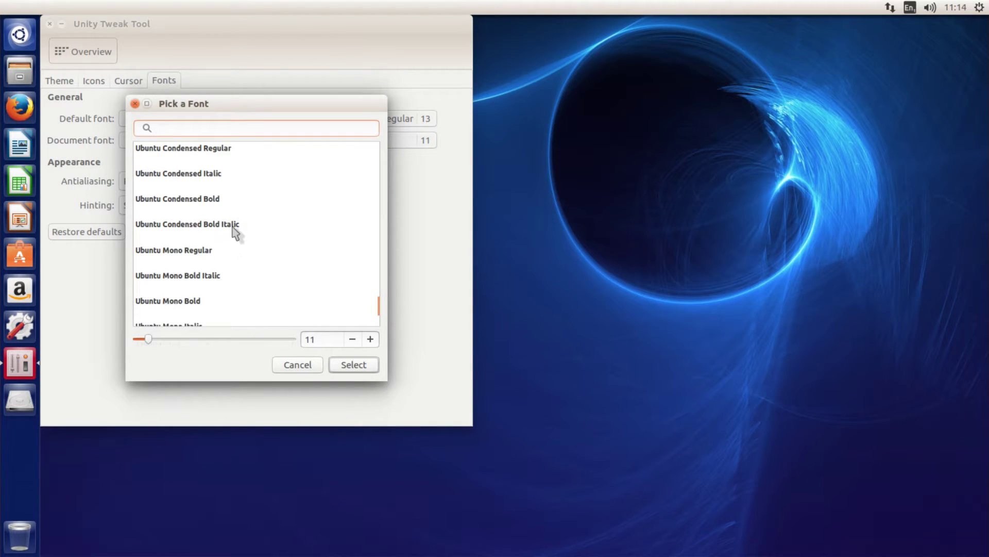
{"action": "scroll", "coordinate": [233, 226], "scroll_direction": "down", "scroll_amount": 15}
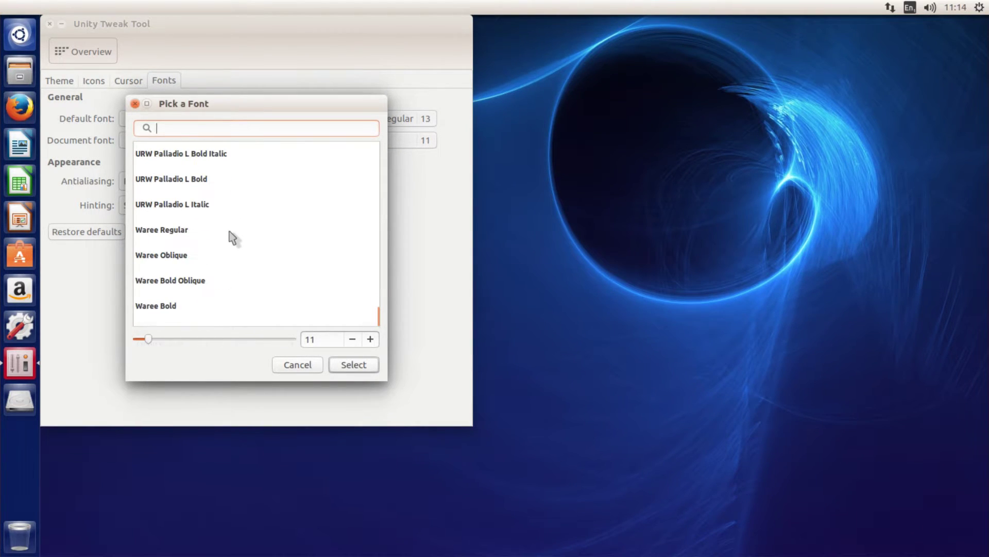
{"action": "left_click", "coordinate": [189, 231]}
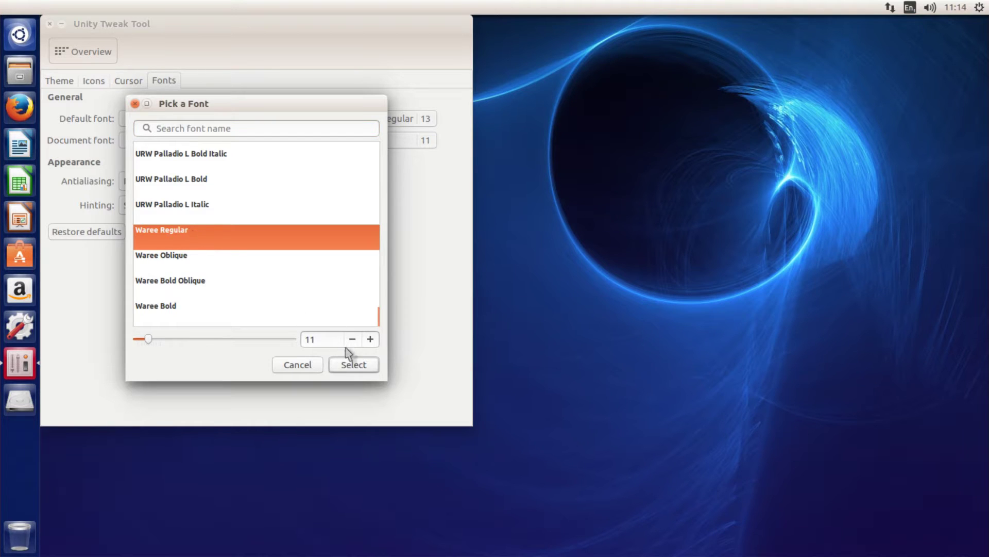
{"action": "left_click", "coordinate": [352, 363]}
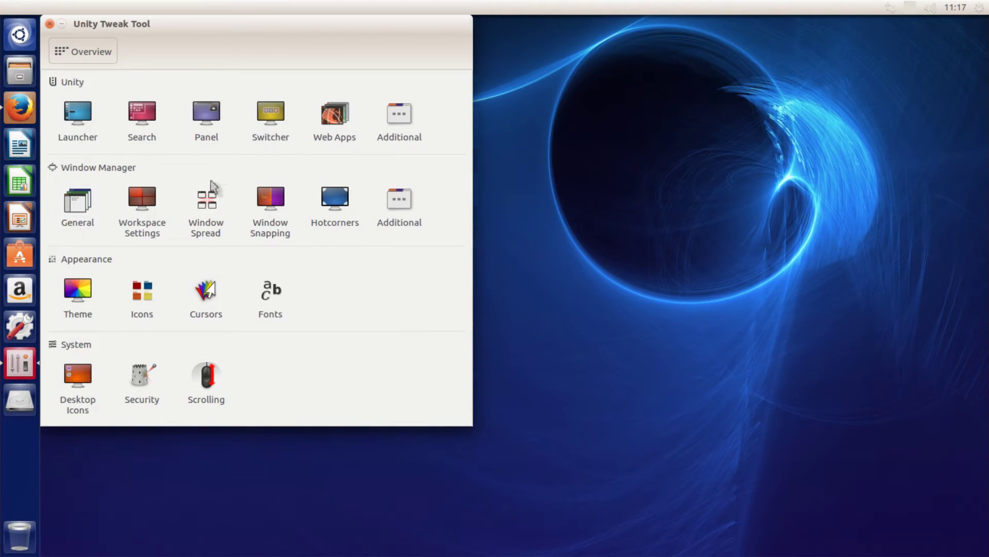
- Scroll the arc-theme GitHub README down to its Packages table
{"action": "left_click", "coordinate": [19, 109]}
{"action": "left_click", "coordinate": [339, 172]}
{"action": "left_click", "coordinate": [394, 390]}
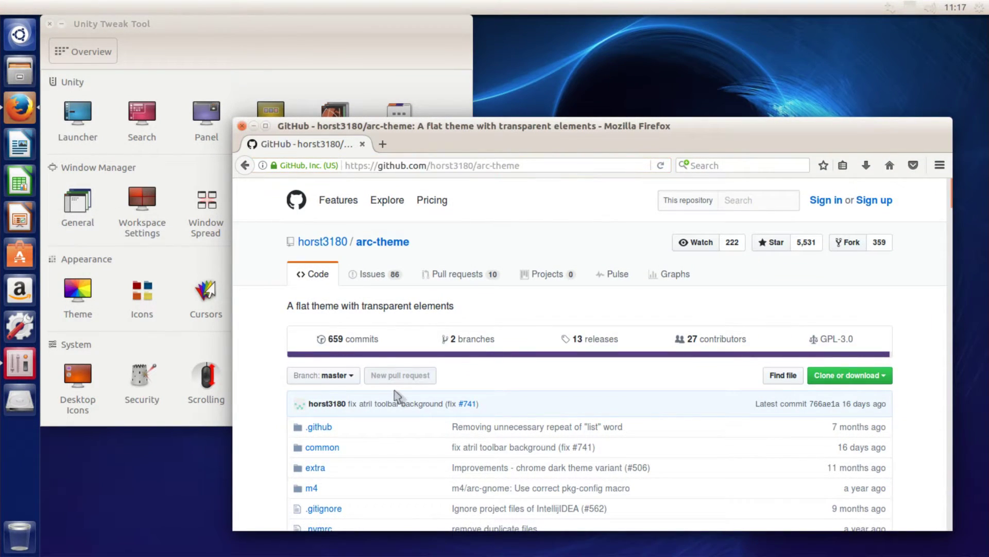
{"action": "scroll", "coordinate": [394, 390], "scroll_direction": "down", "scroll_amount": 6}
{"action": "scroll", "coordinate": [397, 397], "scroll_direction": "down", "scroll_amount": 10}
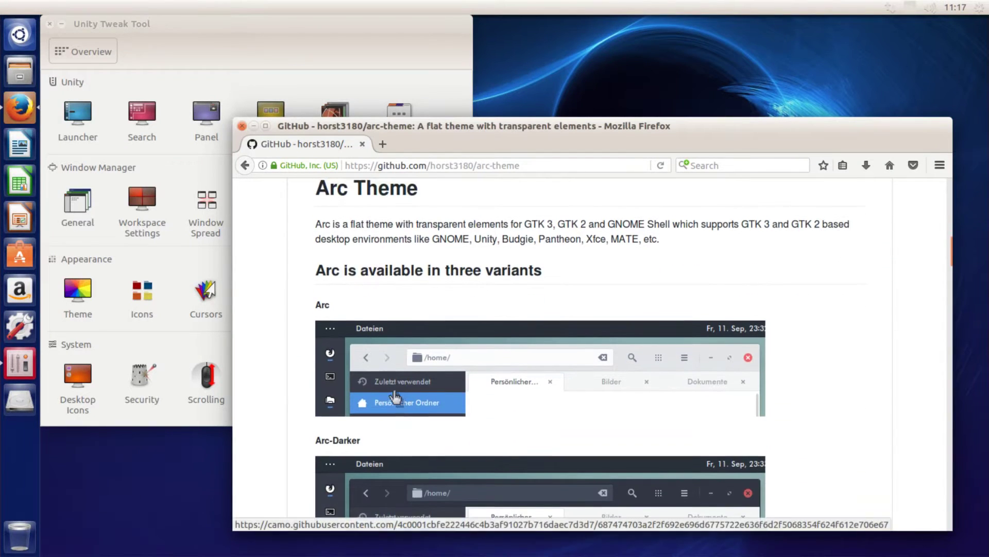
{"action": "scroll", "coordinate": [422, 364], "scroll_direction": "up", "scroll_amount": 2}
{"action": "scroll", "coordinate": [473, 444], "scroll_direction": "down", "scroll_amount": 5}
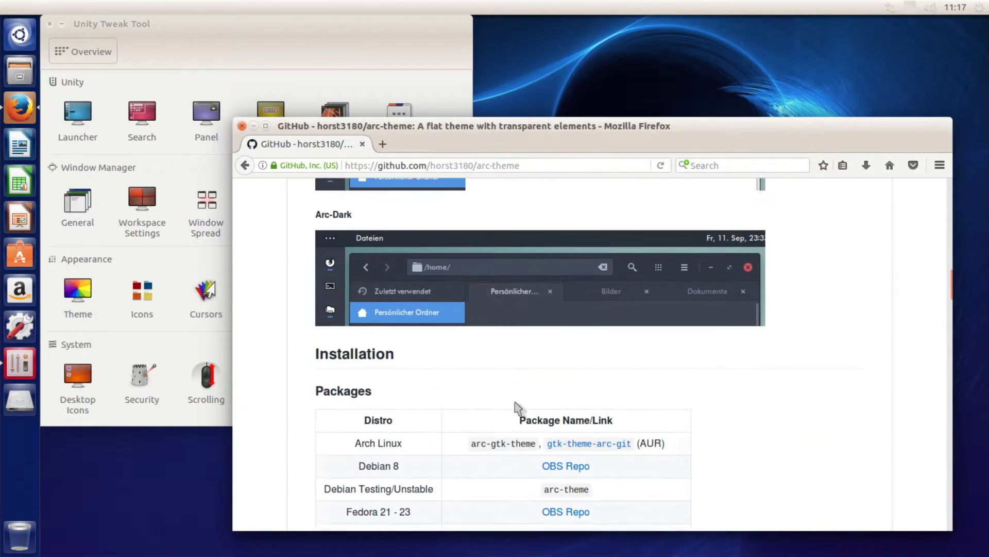
{"action": "scroll", "coordinate": [512, 398], "scroll_direction": "down", "scroll_amount": 4}
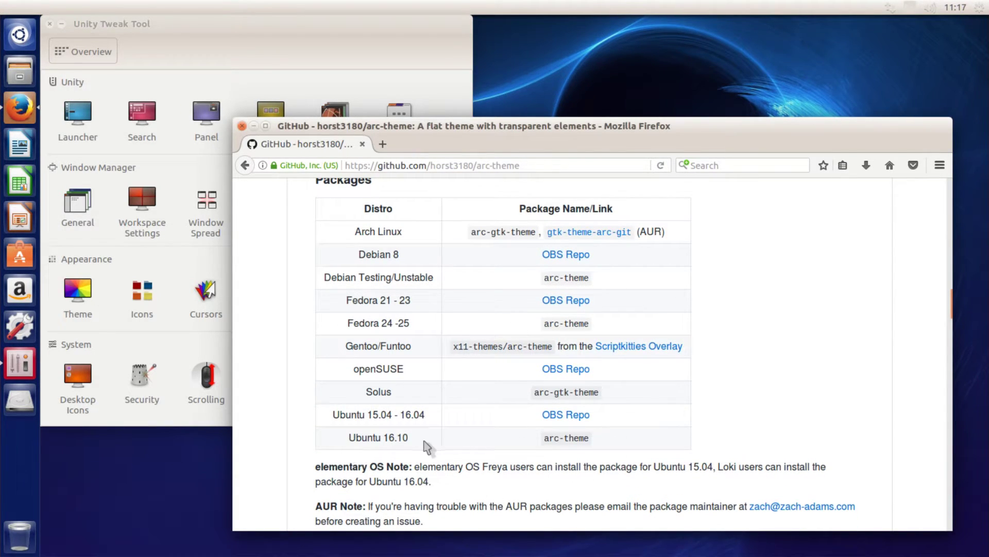
{"action": "left_click_drag", "start_coordinate": [546, 440], "coordinate": [589, 438]}
{"action": "left_click", "coordinate": [588, 438]}
- Open the Ubuntu 15.04 - 16.04 OBS repo link in a new tab showing the xUbuntu 16.04 commands
{"action": "middle_click", "coordinate": [576, 420]}
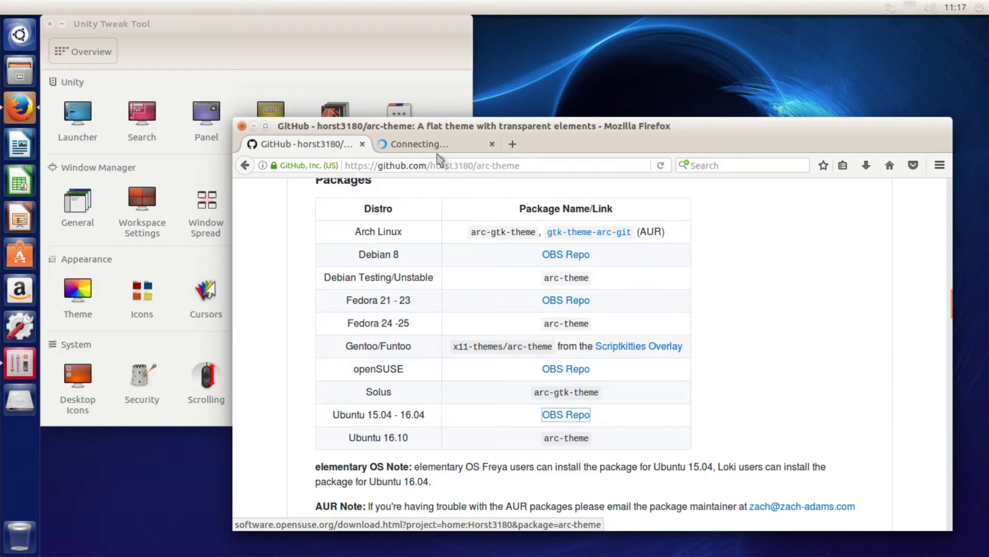
{"action": "left_click", "coordinate": [438, 150]}
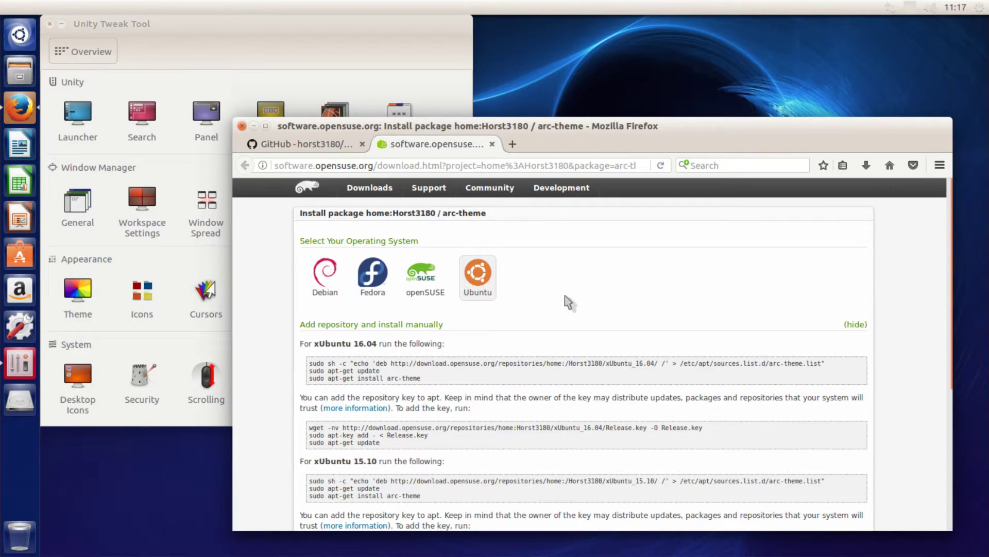
{"action": "left_click_drag", "start_coordinate": [308, 363], "coordinate": [459, 386]}
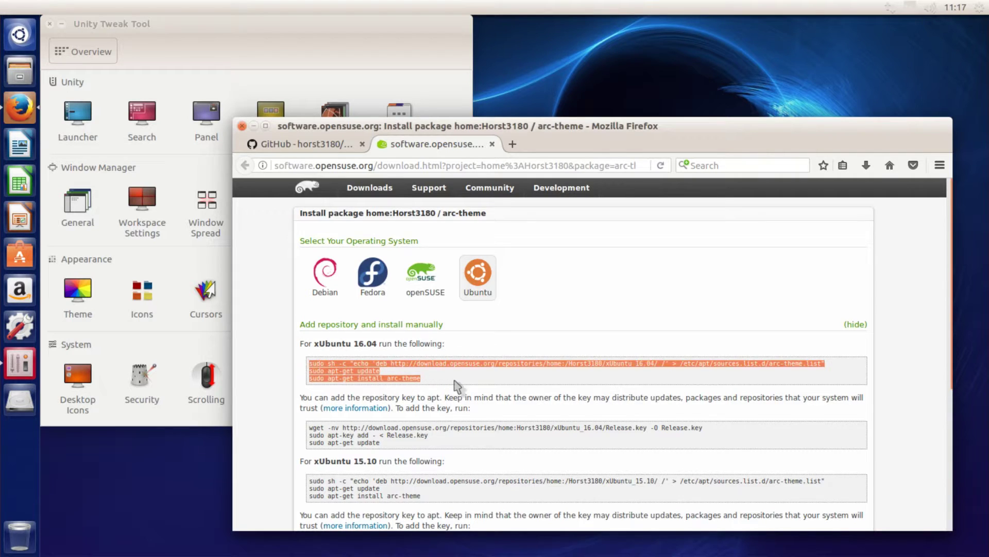
{"action": "left_click", "coordinate": [460, 387]}
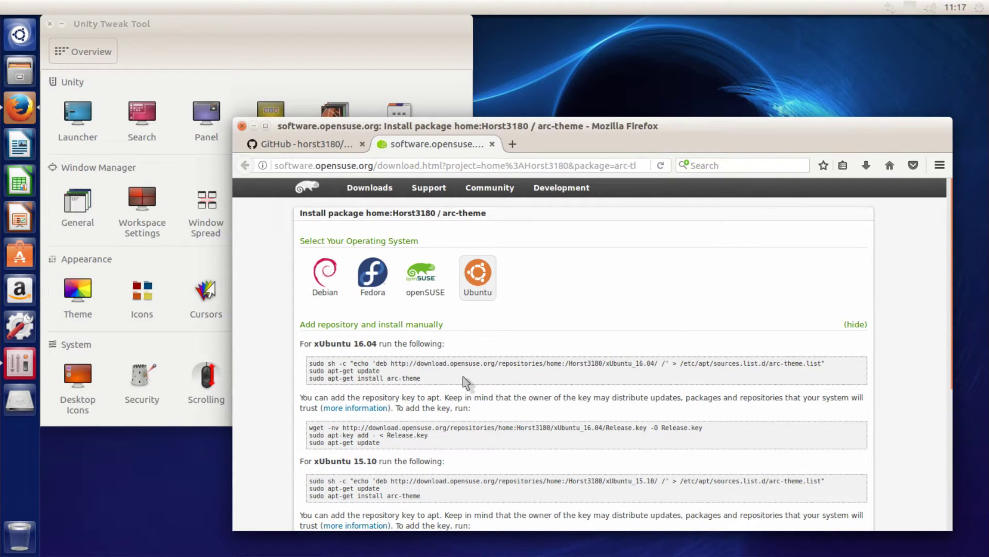
{"action": "left_click", "coordinate": [596, 80]}
- Open Terminal and run the xUbuntu 16.04 arc-theme repository command copied from the install page
{"action": "left_click", "coordinate": [21, 34]}
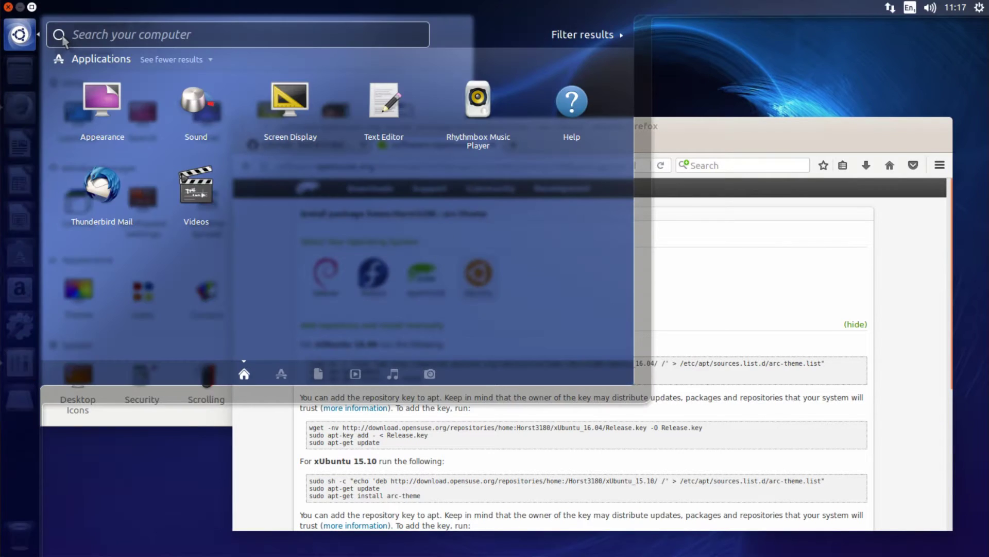
{"action": "type", "text": "termin"}
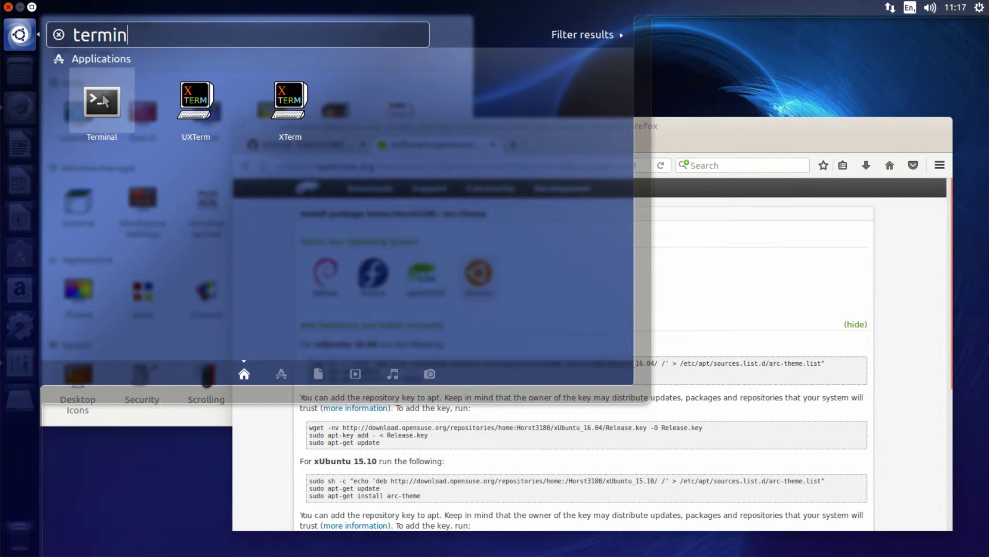
{"action": "key", "text": "Return"}
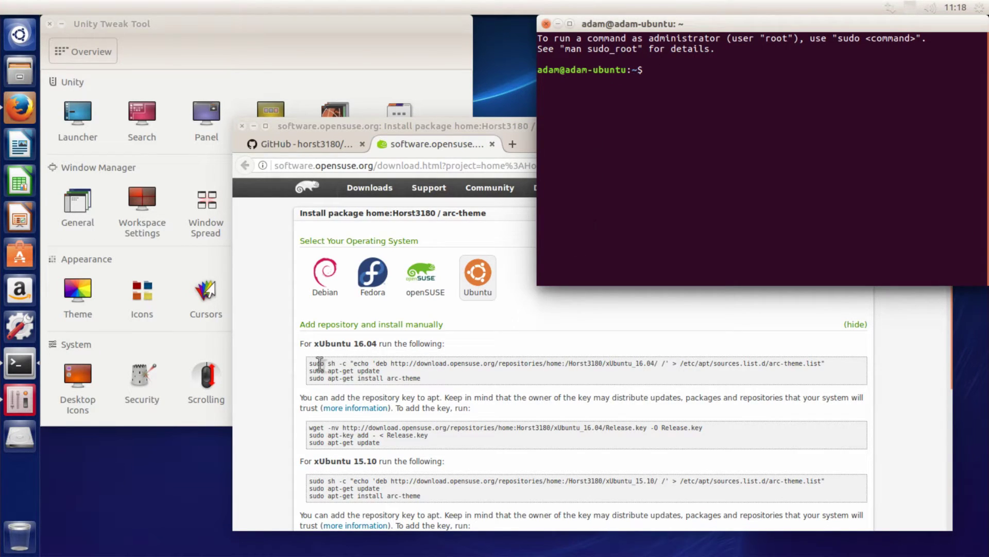
{"action": "left_click", "coordinate": [324, 145]}
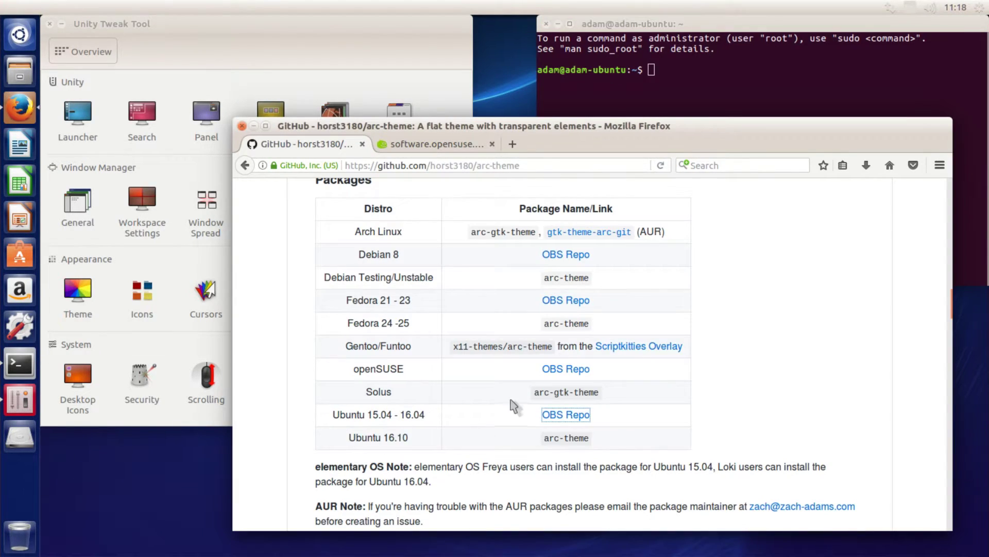
{"action": "left_click", "coordinate": [415, 147]}
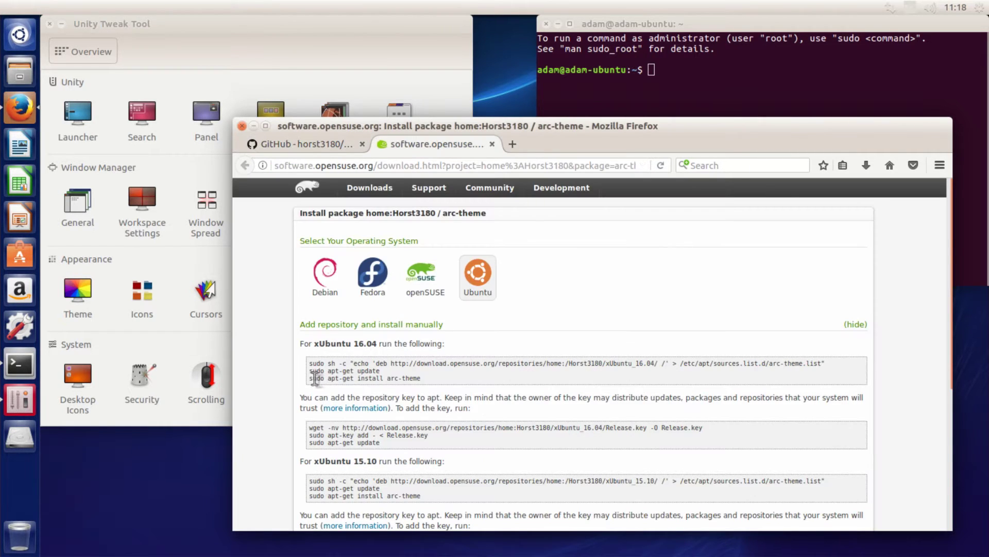
{"action": "left_click_drag", "start_coordinate": [309, 370], "coordinate": [447, 388]}
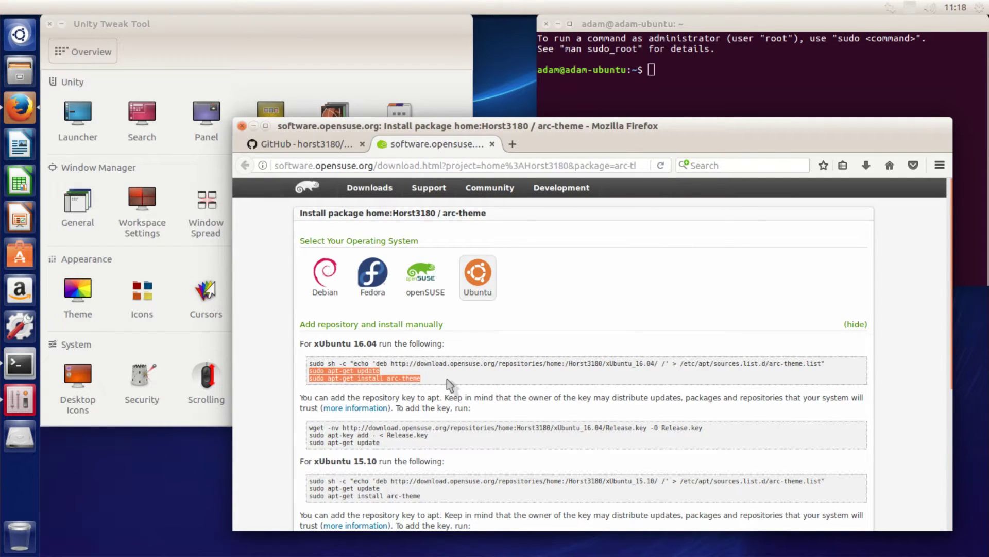
{"action": "left_click", "coordinate": [450, 386]}
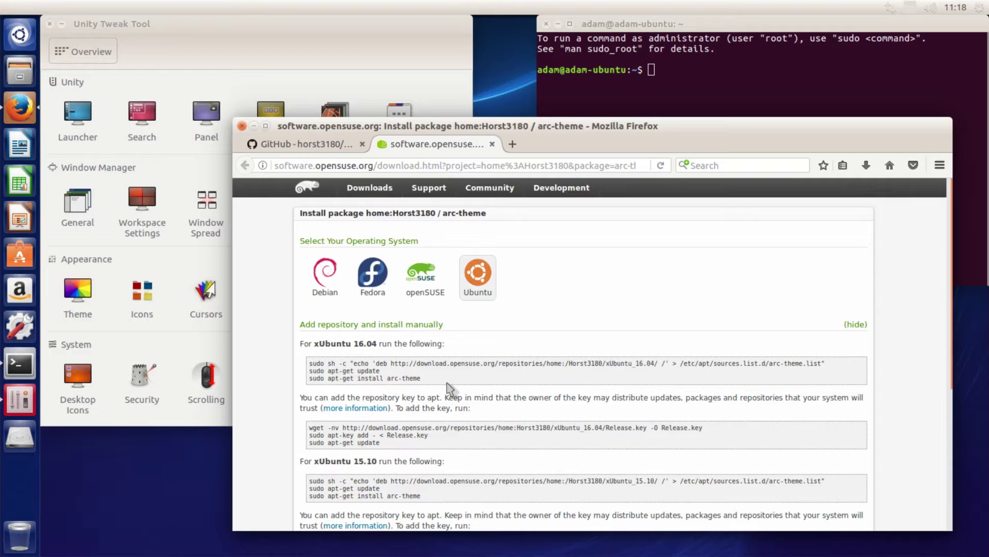
{"action": "left_click_drag", "start_coordinate": [308, 363], "coordinate": [825, 363]}
{"action": "middle_click", "coordinate": [712, 105]}
{"action": "key", "text": "Return"}
- Run sudo apt-get update, entering the administrator password
{"action": "key", "text": "Return"}
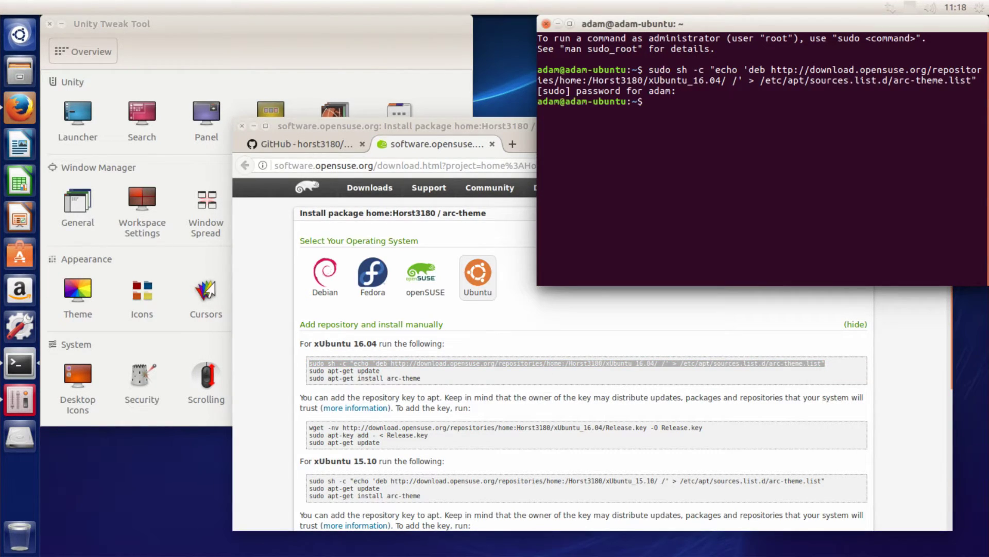
{"action": "left_click_drag", "start_coordinate": [309, 371], "coordinate": [379, 371]}
{"action": "middle_click", "coordinate": [732, 135]}
- Run sudo apt-get install arc-theme, answer y to both prompts, and close the terminal
{"action": "key", "text": "Return"}
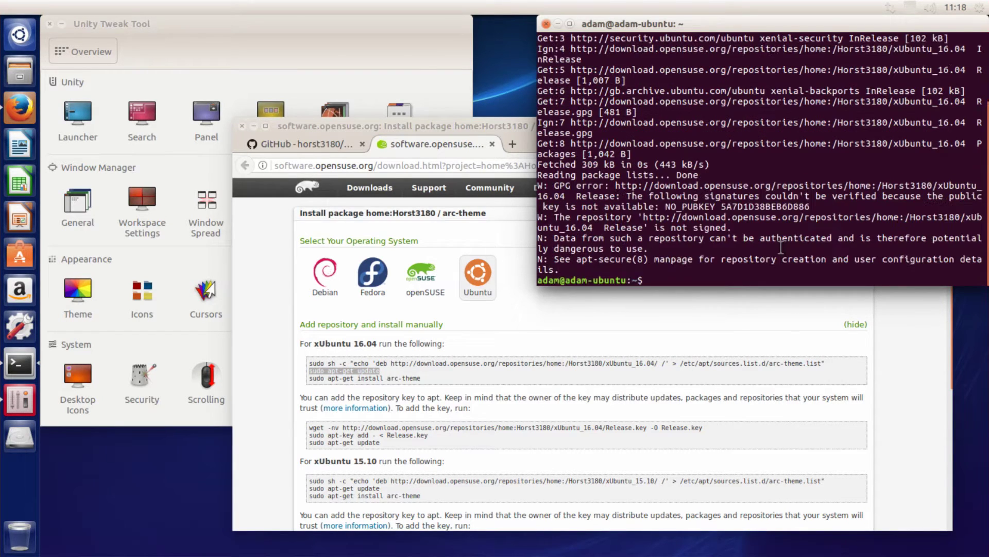
{"action": "left_click_drag", "start_coordinate": [309, 377], "coordinate": [420, 378]}
{"action": "left_click", "coordinate": [699, 108]}
{"action": "middle_click", "coordinate": [676, 282]}
{"action": "key", "text": "Return"}
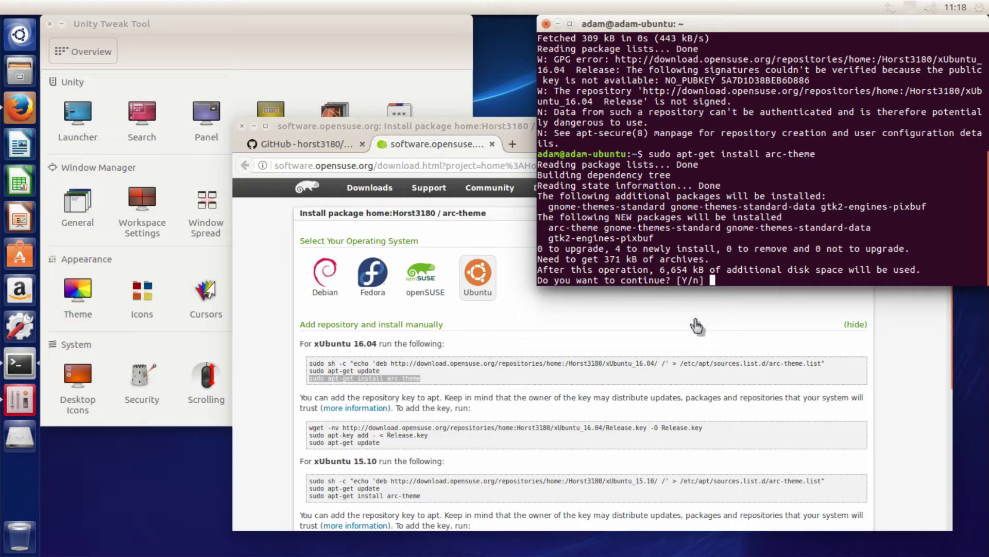
{"action": "type", "text": "y"}
{"action": "key", "text": "Return"}
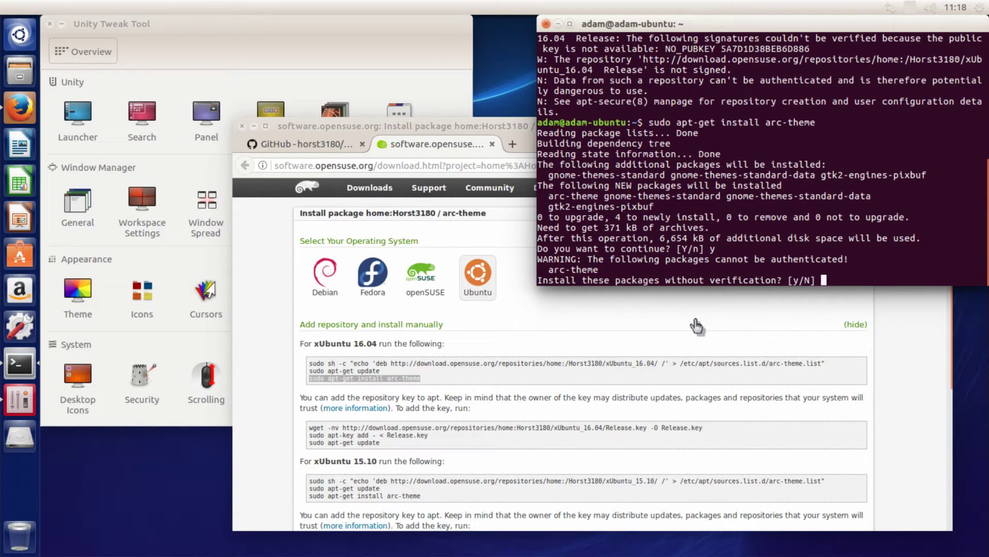
{"action": "type", "text": "y"}
{"action": "key", "text": "Return"}
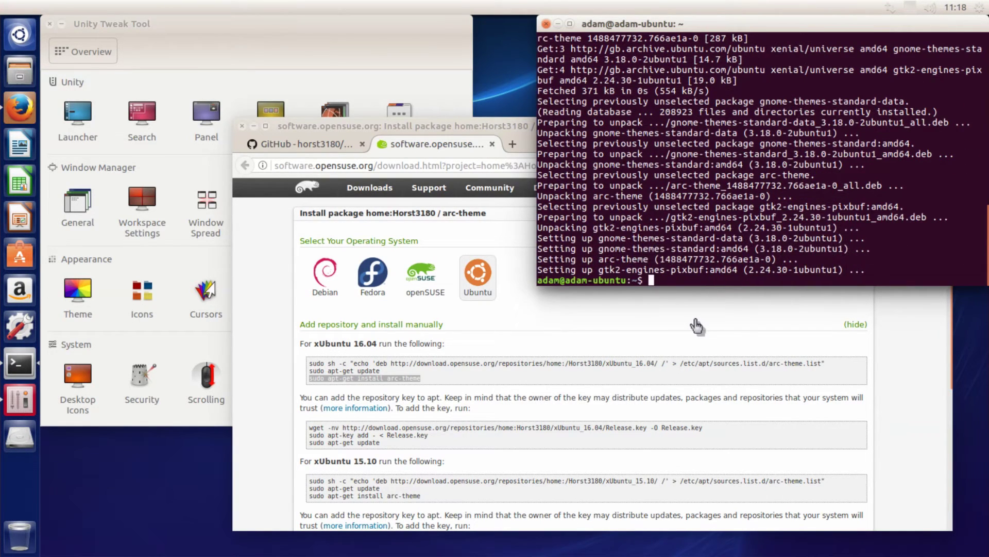
{"action": "left_click", "coordinate": [546, 24]}
- Close the last Firefox tabs and the open Unity Tweak Tool window
{"action": "middle_click", "coordinate": [411, 147]}
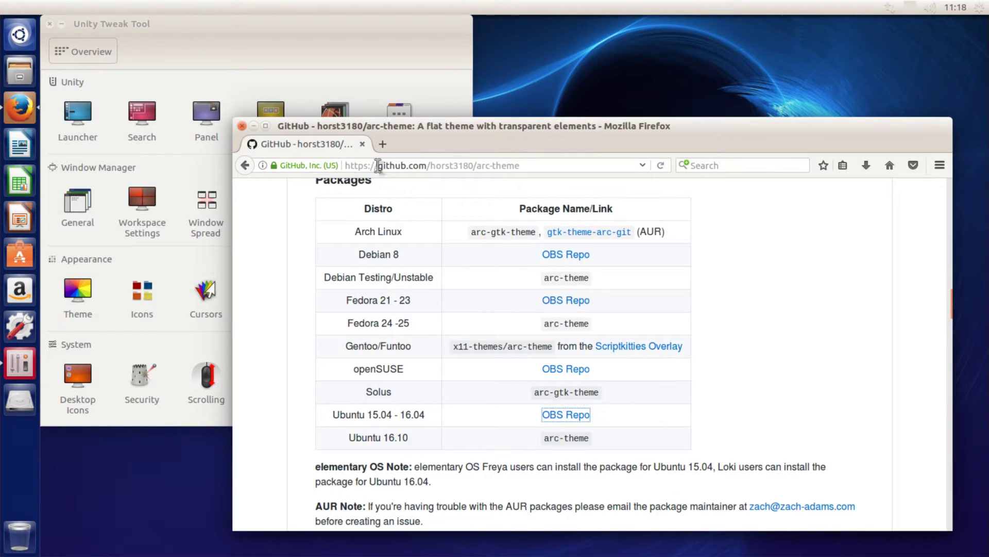
{"action": "middle_click", "coordinate": [313, 151]}
{"action": "left_click_drag", "start_coordinate": [143, 24], "coordinate": [158, 41]}
{"action": "left_click", "coordinate": [63, 38]}
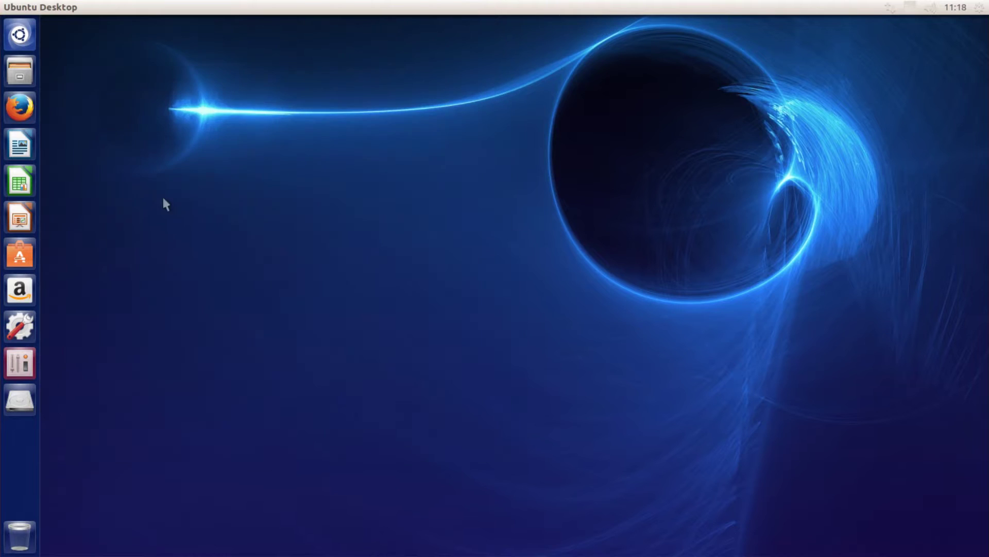
- Reopen Unity Tweak Tool, select Arc on the Theme page, then close the tool
{"action": "left_click", "coordinate": [12, 367]}
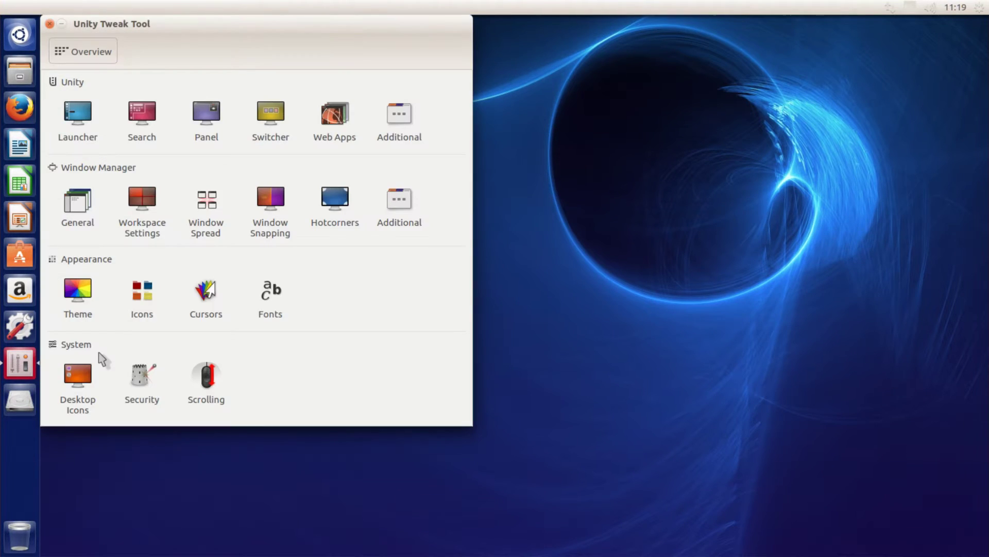
{"action": "left_click", "coordinate": [84, 298]}
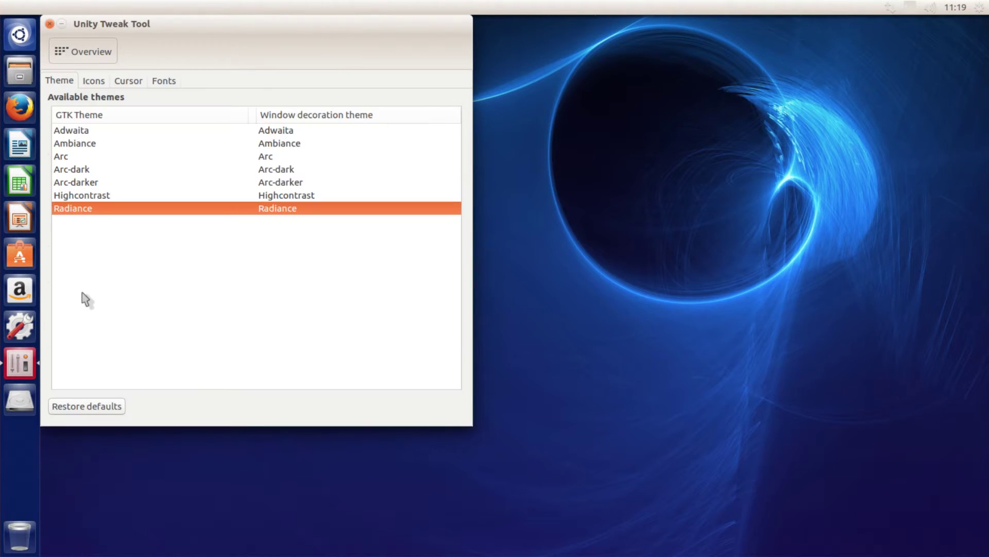
{"action": "left_click", "coordinate": [78, 156]}
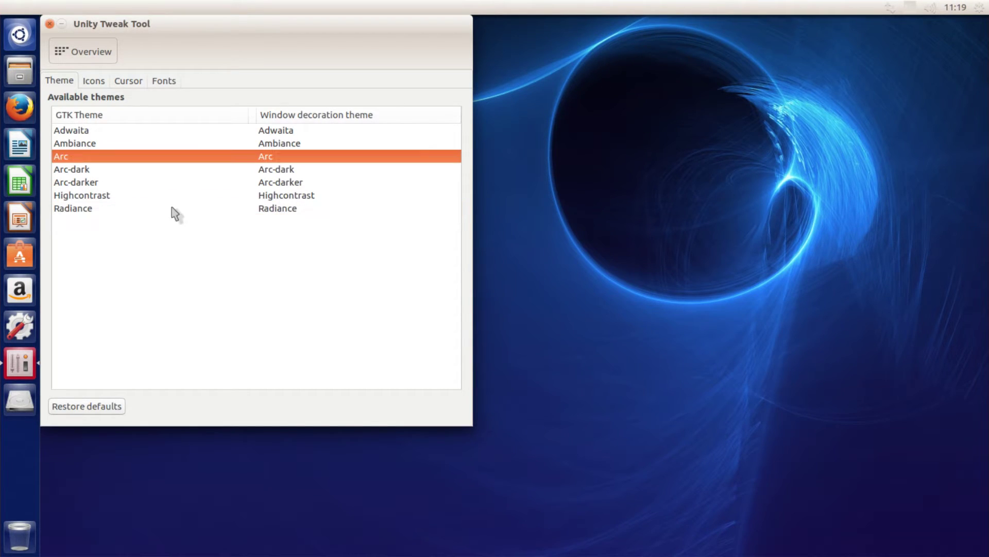
{"action": "left_click_drag", "start_coordinate": [107, 33], "coordinate": [140, 61]}
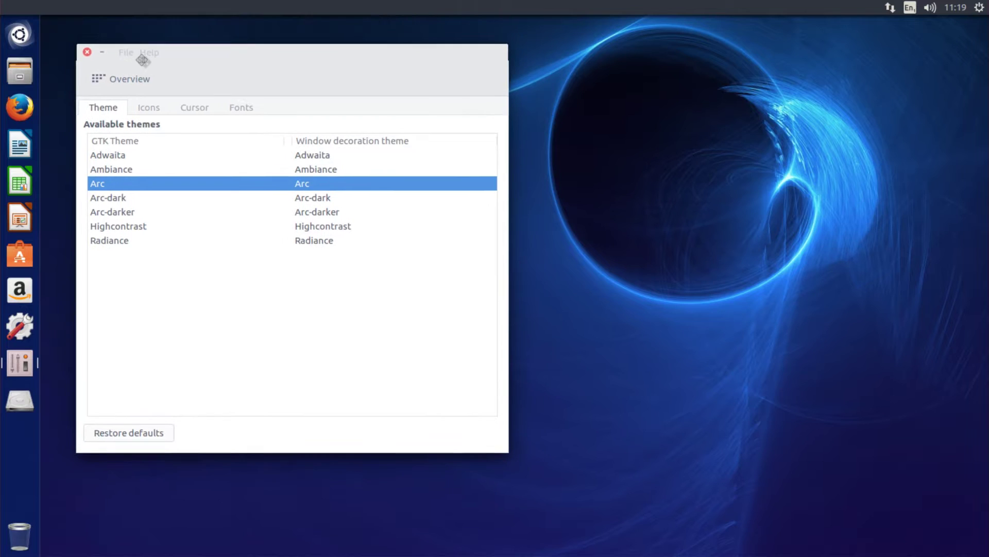
{"action": "left_click", "coordinate": [85, 50]}
{"action": "left_click", "coordinate": [977, 9]}
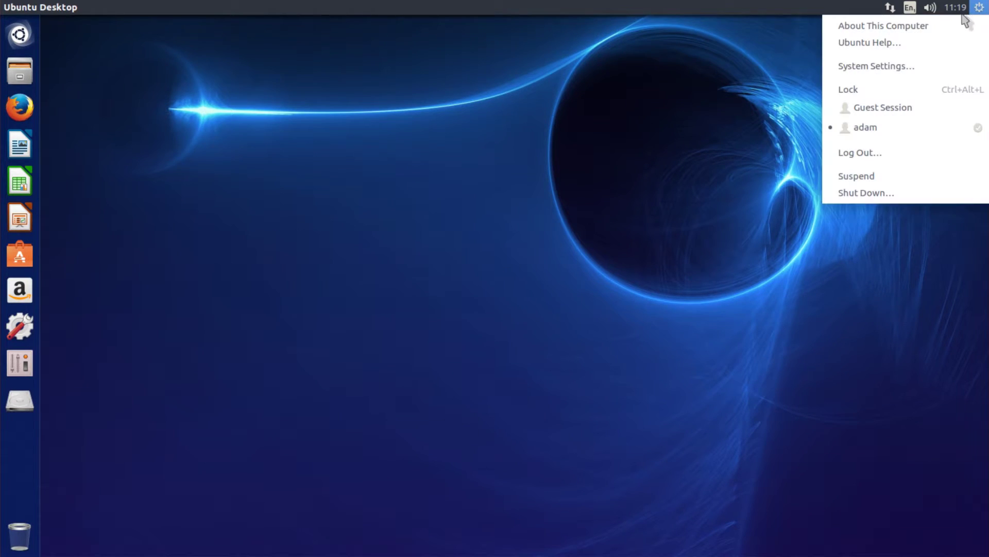
{"action": "left_click", "coordinate": [871, 26]}
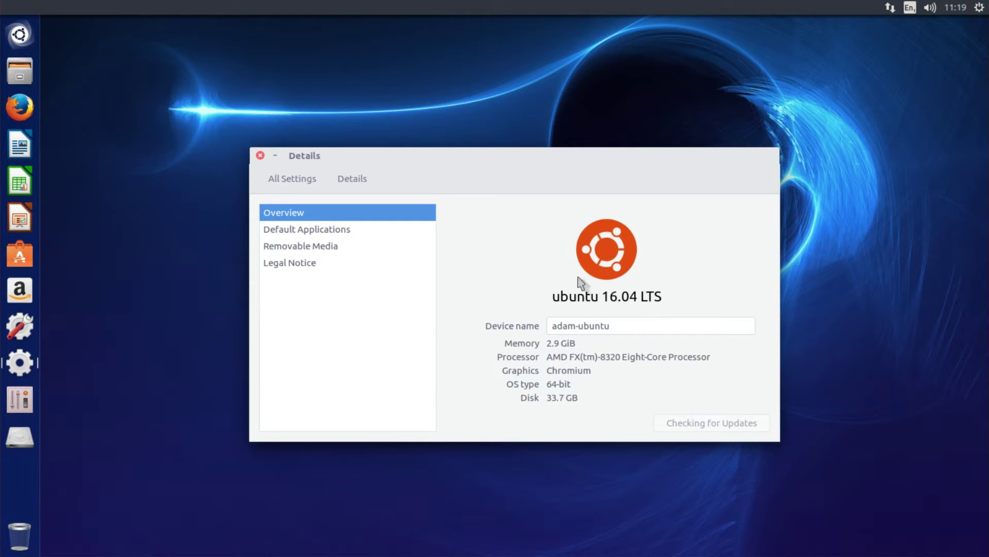
{"action": "left_click", "coordinate": [261, 155]}
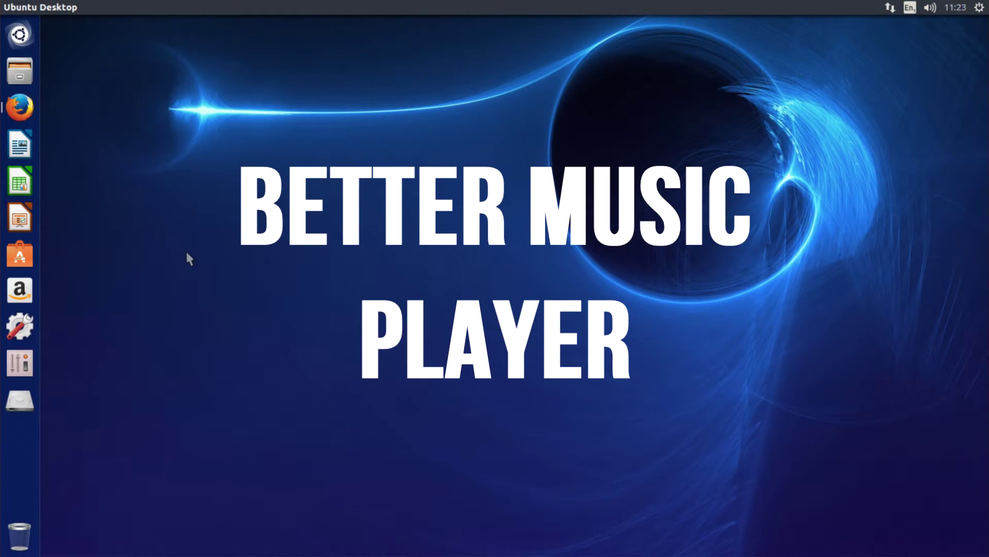
{"action": "key", "text": "super"}
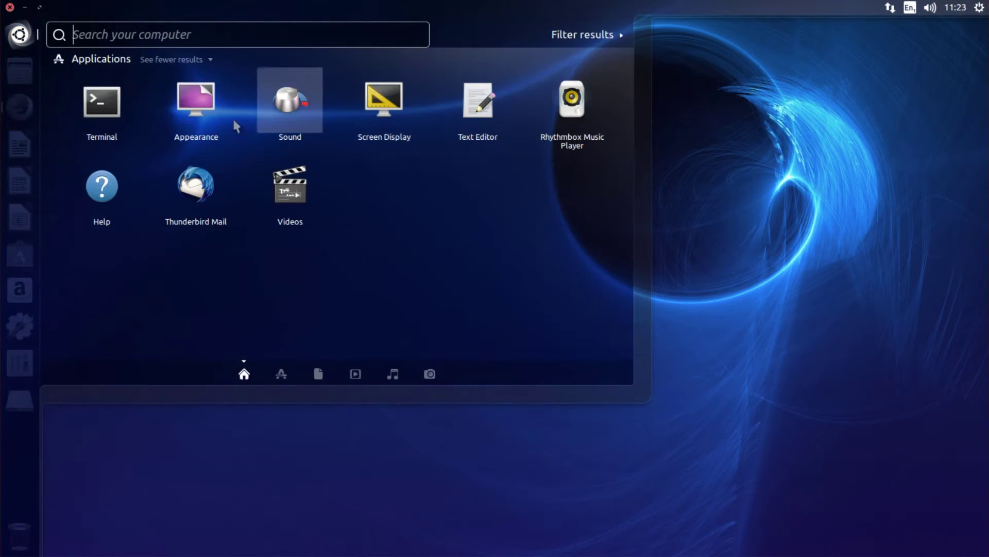
{"action": "left_click", "coordinate": [572, 103]}
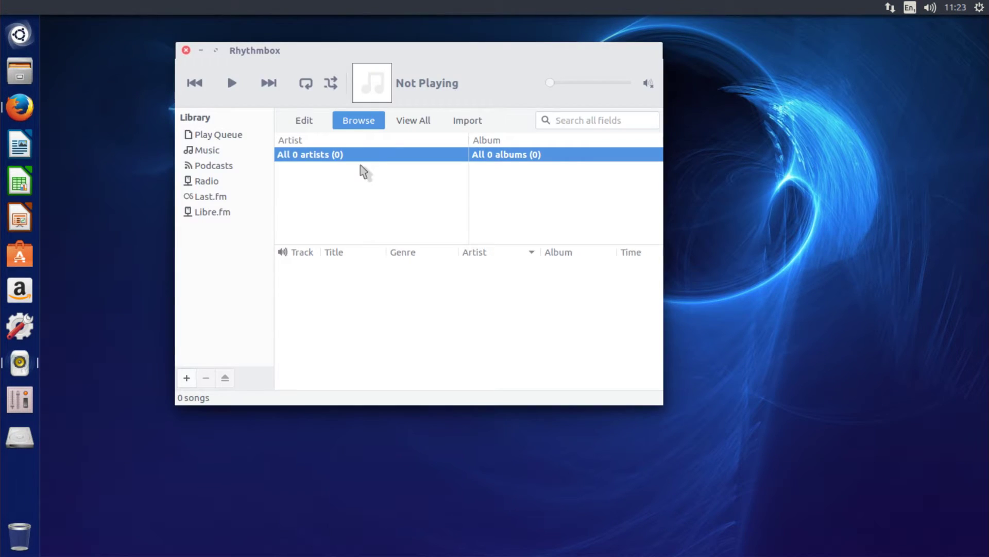
{"action": "mouse_move", "coordinate": [305, 54]}
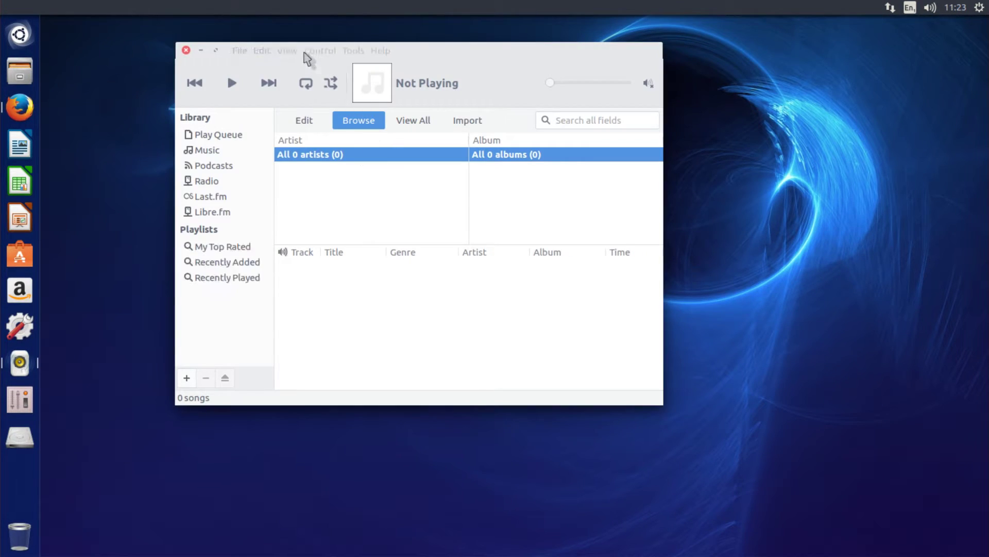
{"action": "left_click_drag", "start_coordinate": [302, 59], "coordinate": [301, 85]}
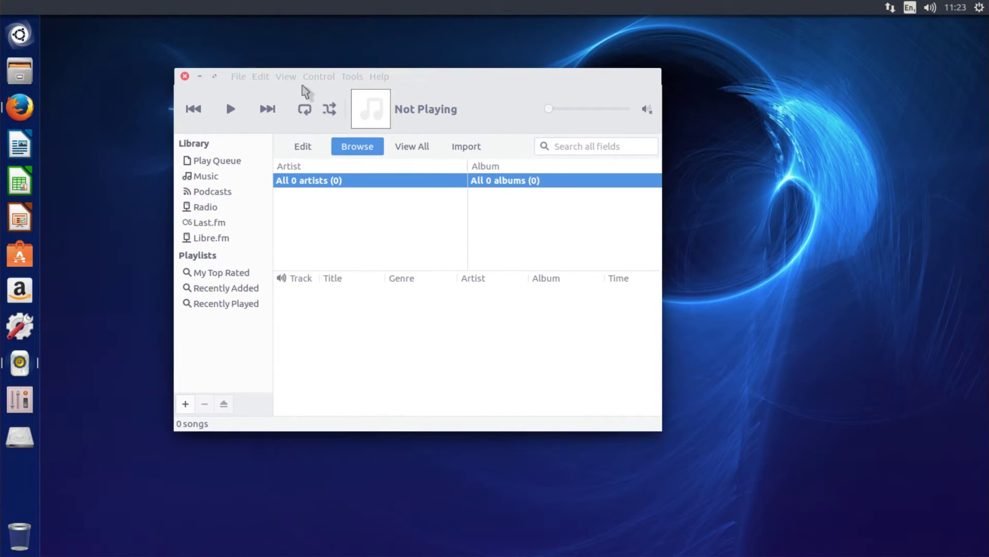
{"action": "left_click", "coordinate": [386, 82]}
{"action": "left_click", "coordinate": [411, 78]}
{"action": "left_click", "coordinate": [185, 77]}
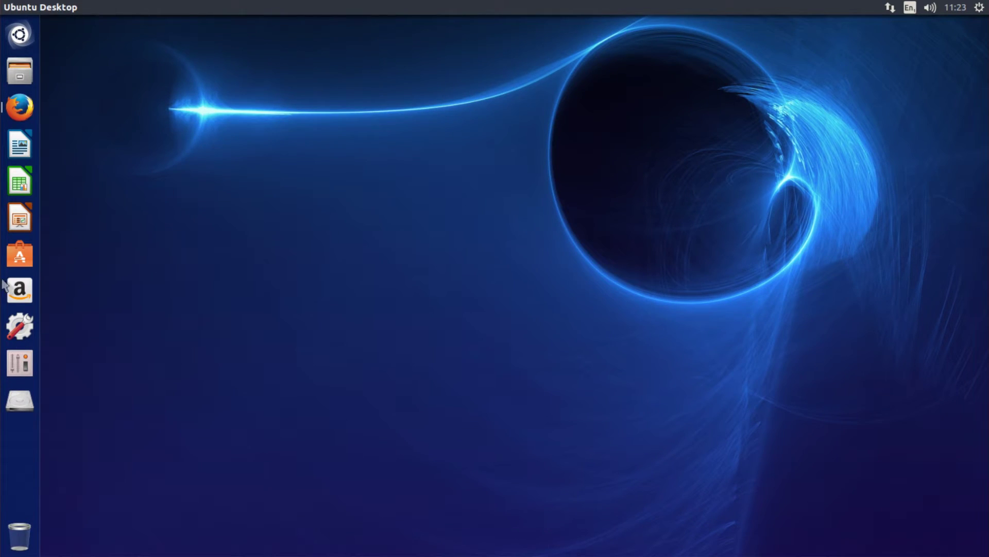
- Search Ubuntu Software for 'clementi' and install Clementine, authenticating with the account password
{"action": "left_click", "coordinate": [16, 262]}
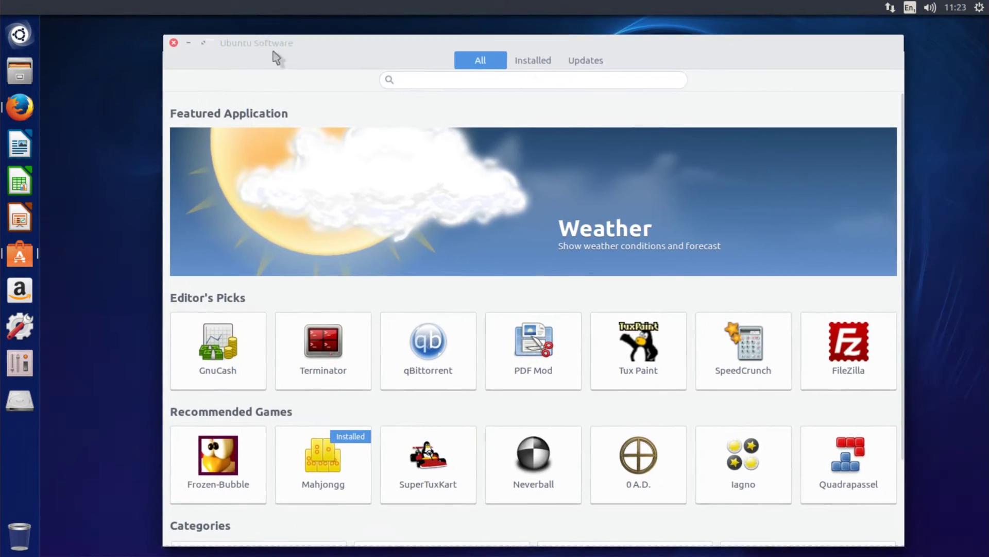
{"action": "left_click", "coordinate": [408, 79]}
{"action": "type", "text": "clementine"}
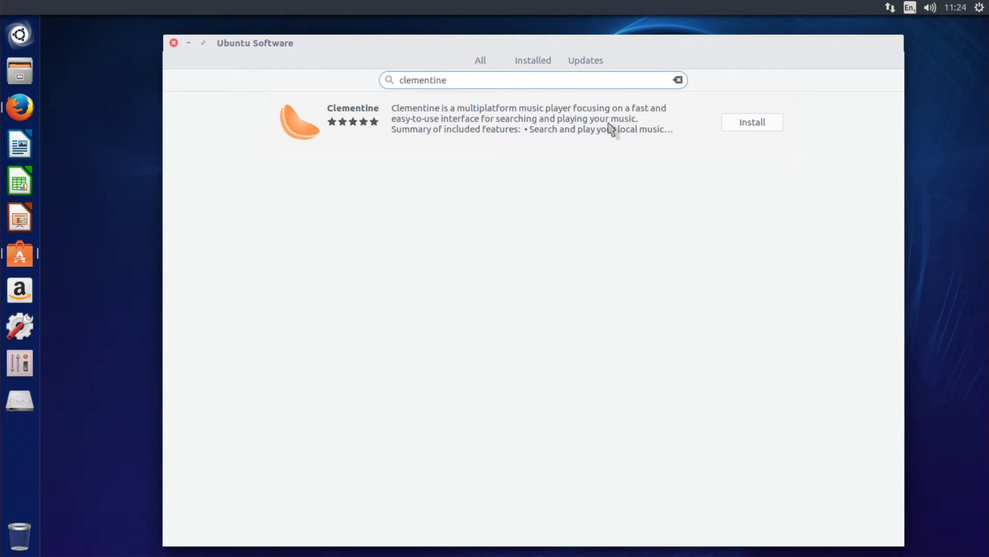
{"action": "left_click", "coordinate": [752, 131]}
{"action": "type", "text": "••"}
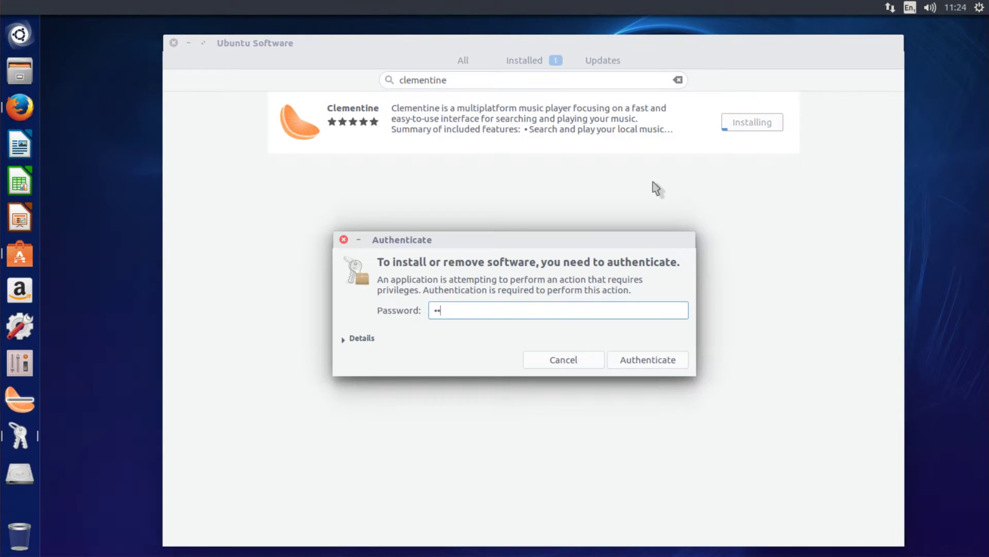
{"action": "type", "text": "•••••"}
{"action": "key", "text": "Return"}
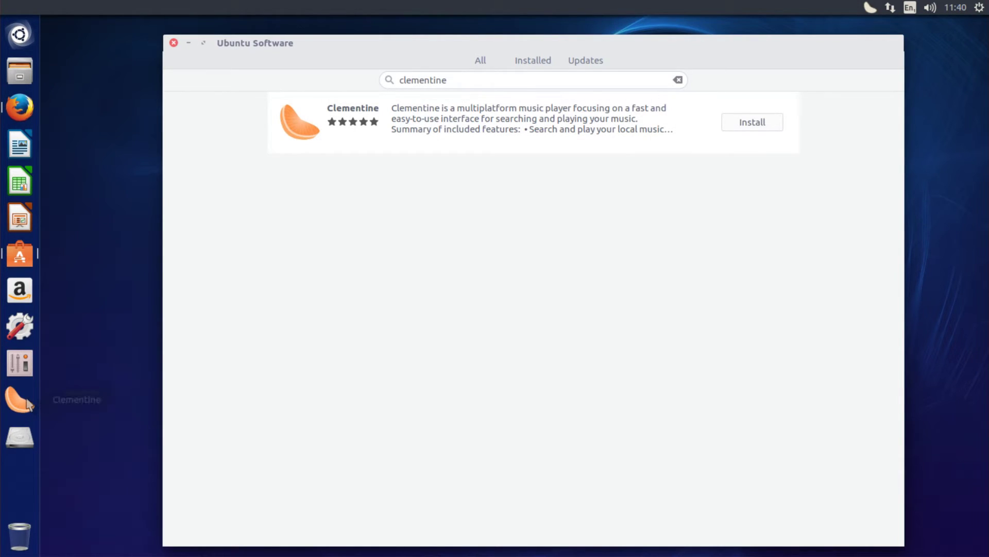
- Launch Clementine and add the home Music folder as a library folder, applying and confirming
{"action": "left_click", "coordinate": [21, 400]}
{"action": "left_click_drag", "start_coordinate": [530, 150], "coordinate": [337, 63]}
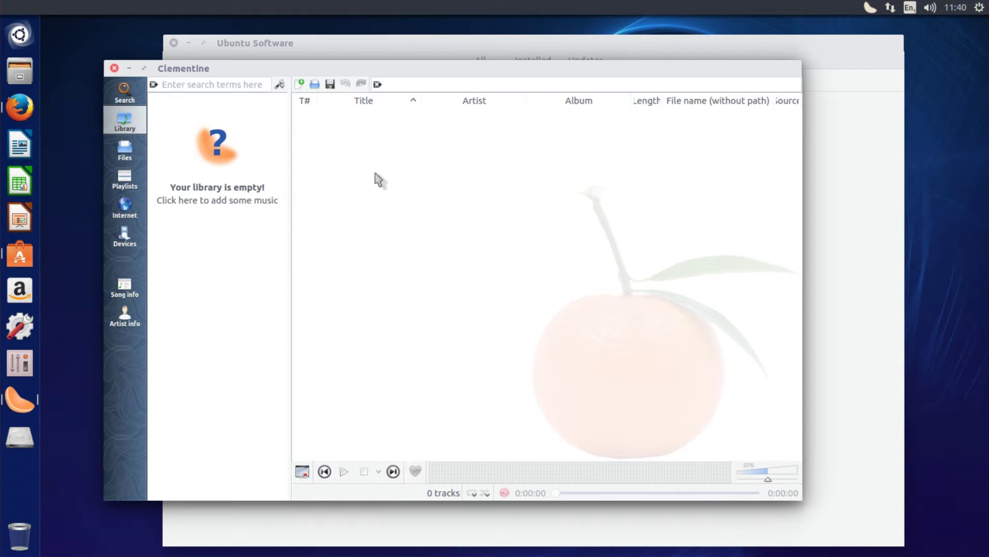
{"action": "left_click", "coordinate": [225, 228]}
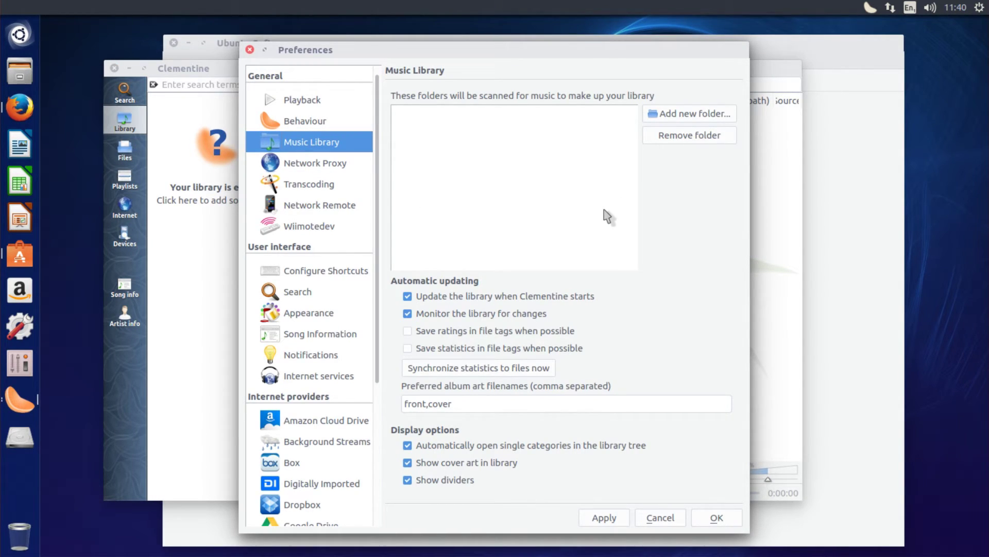
{"action": "left_click", "coordinate": [707, 117]}
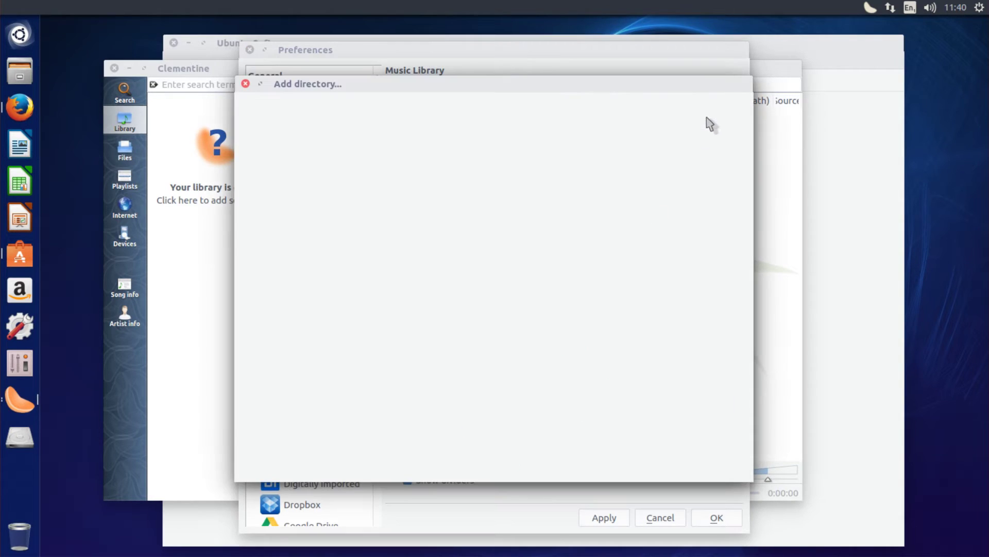
{"action": "double_click", "coordinate": [353, 204]}
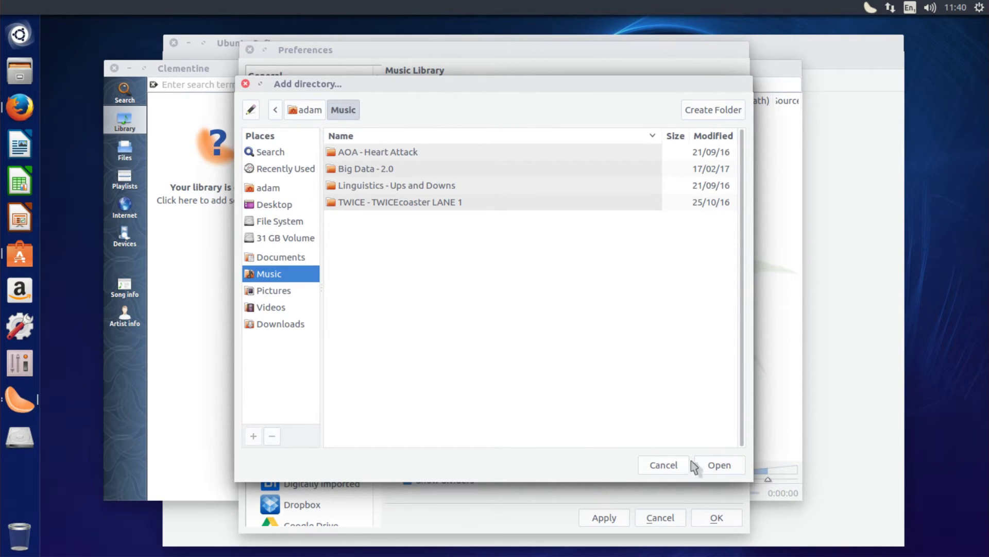
{"action": "left_click", "coordinate": [713, 465]}
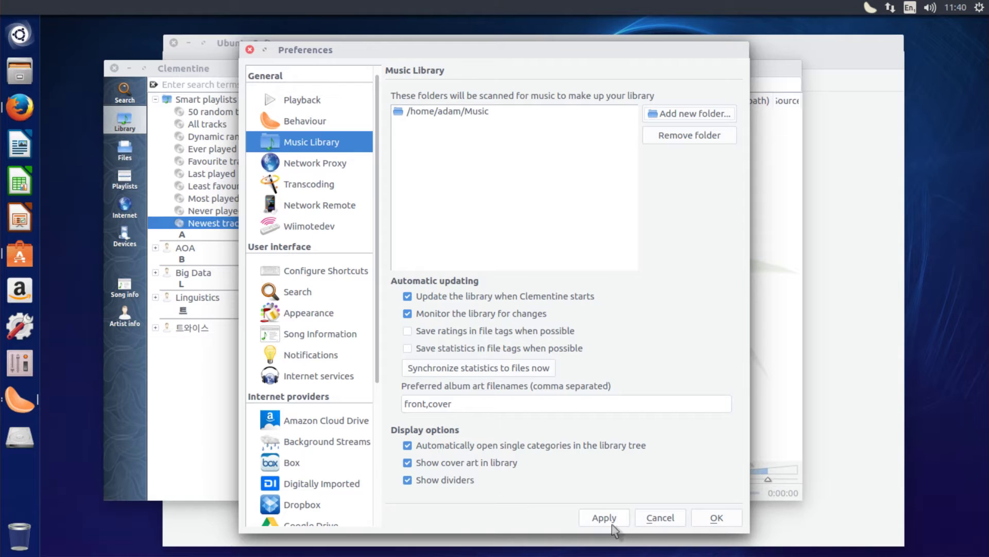
{"action": "left_click", "coordinate": [613, 524]}
{"action": "left_click", "coordinate": [720, 520]}
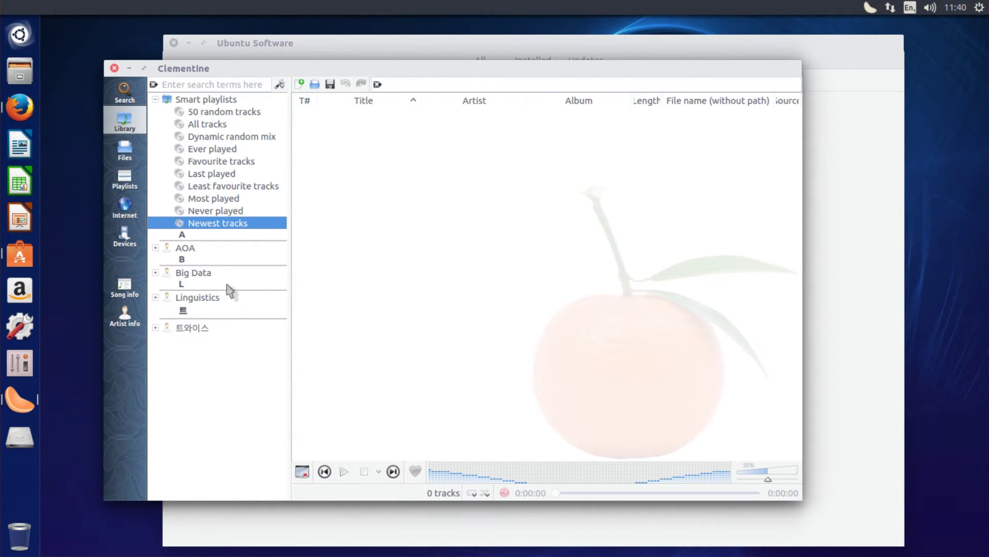
- Expand and collapse the AOA, Big Data, Linguistics and 트와이스 artists, leaving album 2.0's tracks listed
{"action": "double_click", "coordinate": [193, 275]}
{"action": "double_click", "coordinate": [198, 290]}
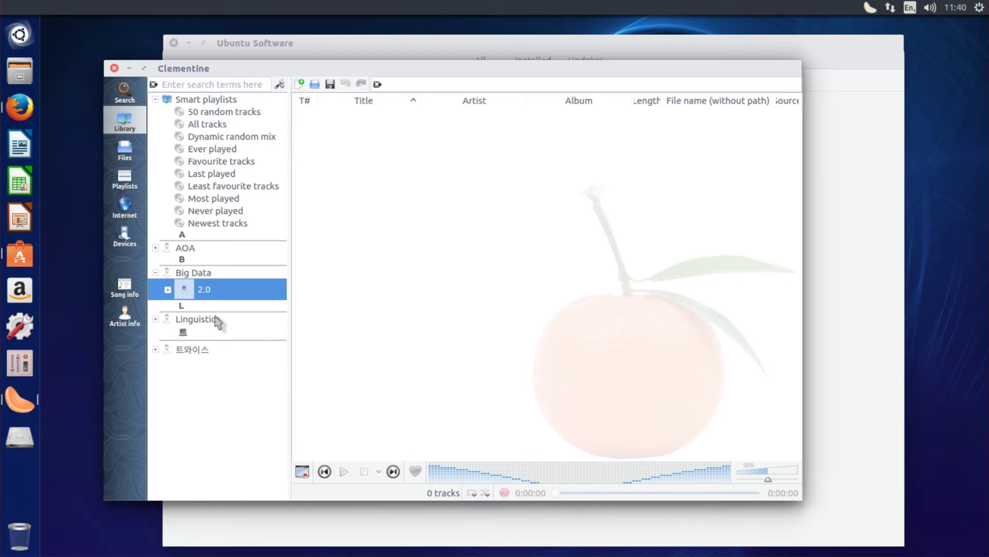
{"action": "left_click", "coordinate": [155, 248]}
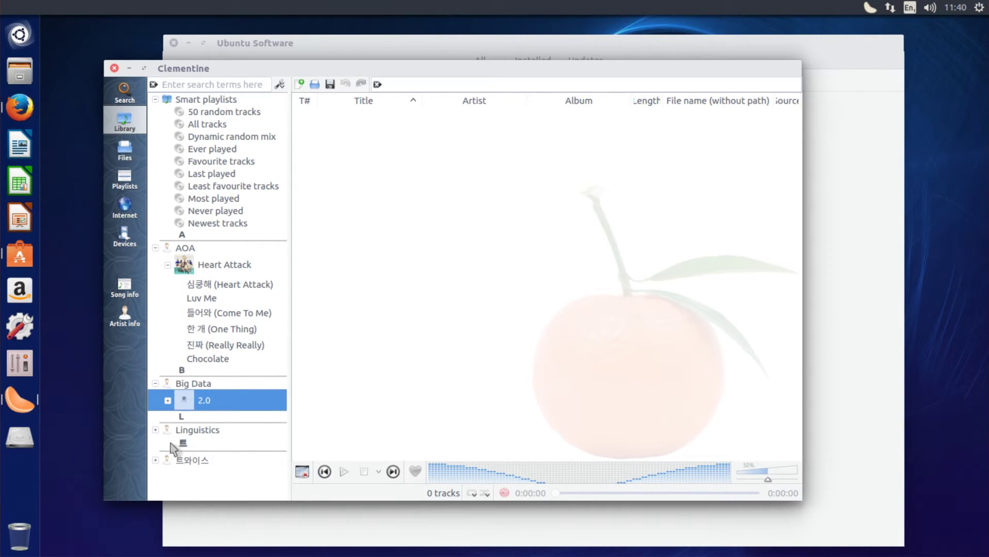
{"action": "left_click", "coordinate": [156, 460]}
{"action": "left_click", "coordinate": [155, 429]}
{"action": "scroll", "coordinate": [211, 420], "scroll_direction": "down", "scroll_amount": 4}
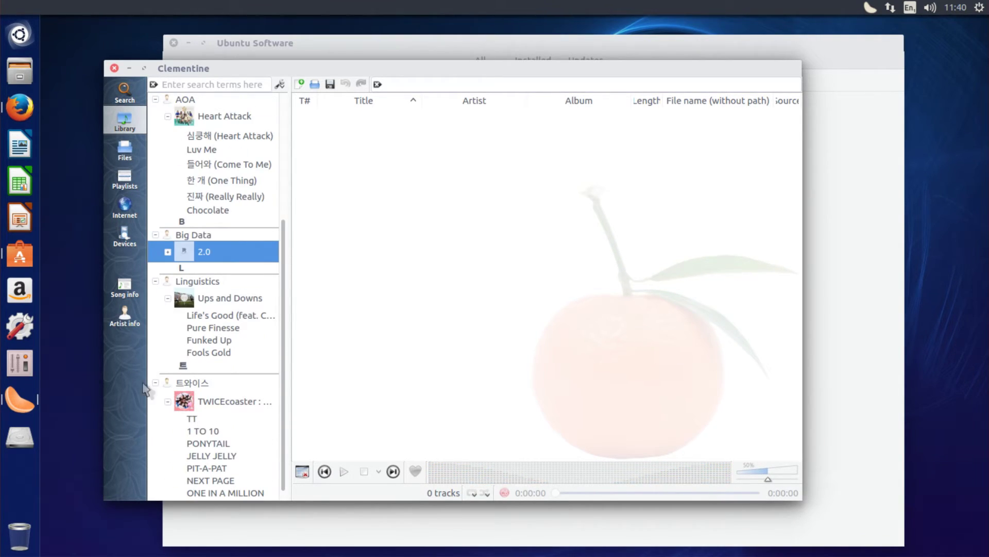
{"action": "scroll", "coordinate": [268, 285], "scroll_direction": "up", "scroll_amount": 1}
{"action": "left_click", "coordinate": [167, 288]}
{"action": "left_click", "coordinate": [168, 289]}
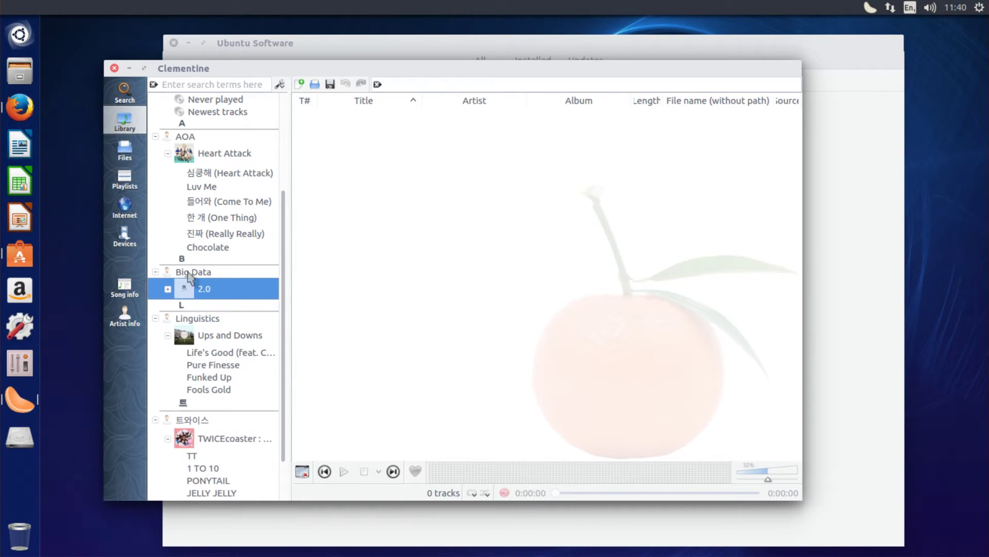
{"action": "left_click", "coordinate": [167, 153]}
{"action": "left_click", "coordinate": [168, 296]}
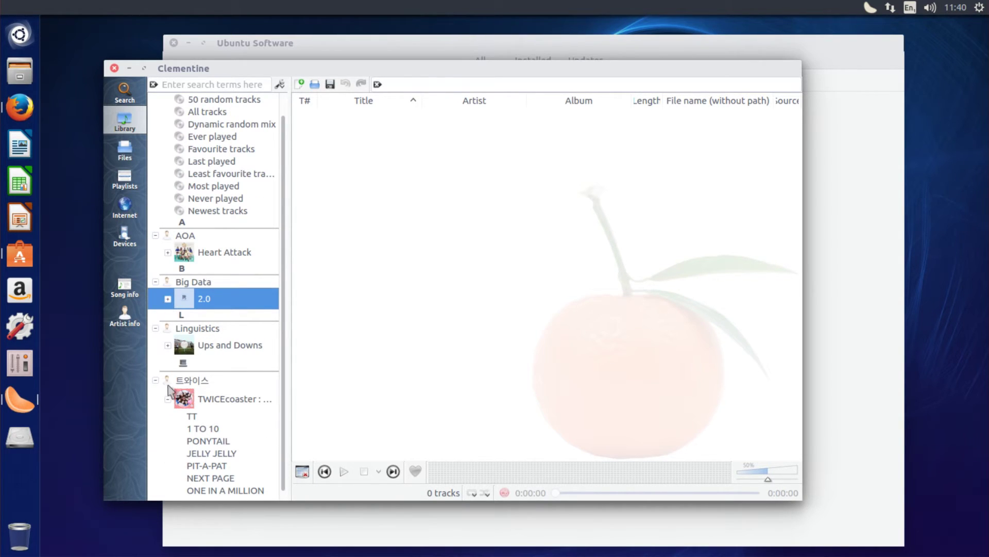
{"action": "left_click", "coordinate": [167, 398]}
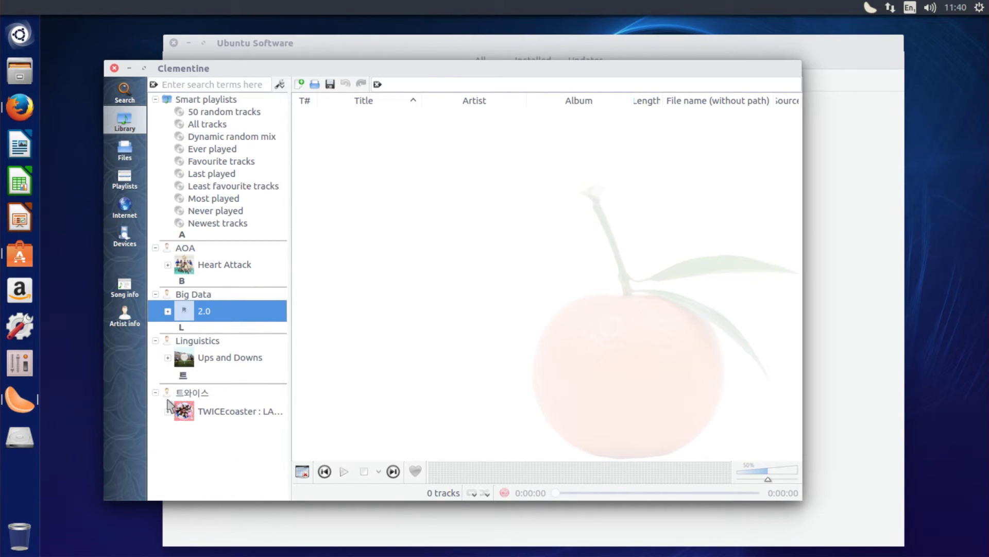
{"action": "left_click", "coordinate": [167, 310]}
{"action": "scroll", "coordinate": [258, 361], "scroll_direction": "down", "scroll_amount": 2}
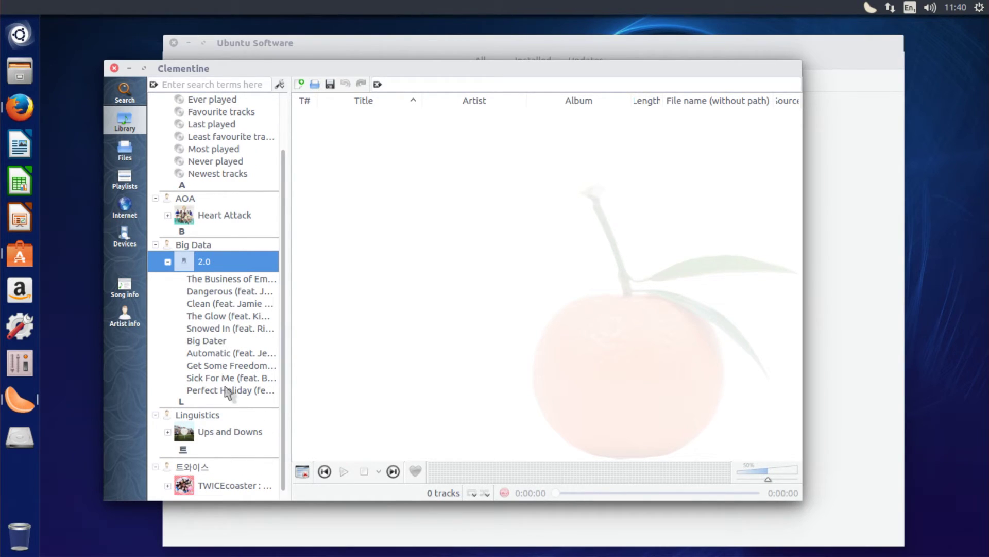
- Play Get Some Freedom, raise the volume to 100%, and pause it
{"action": "double_click", "coordinate": [227, 366]}
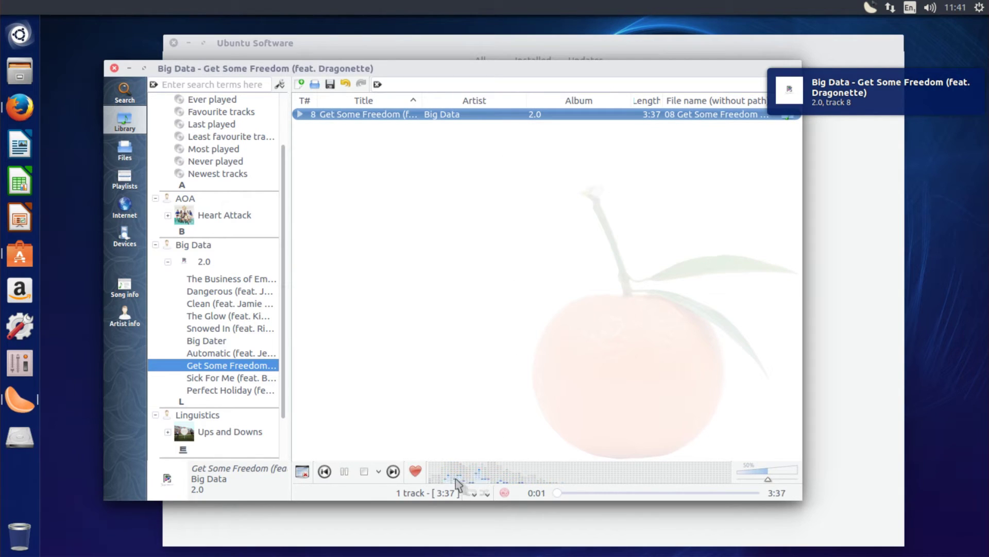
{"action": "left_click_drag", "start_coordinate": [768, 480], "coordinate": [810, 486]}
{"action": "key", "text": "space"}
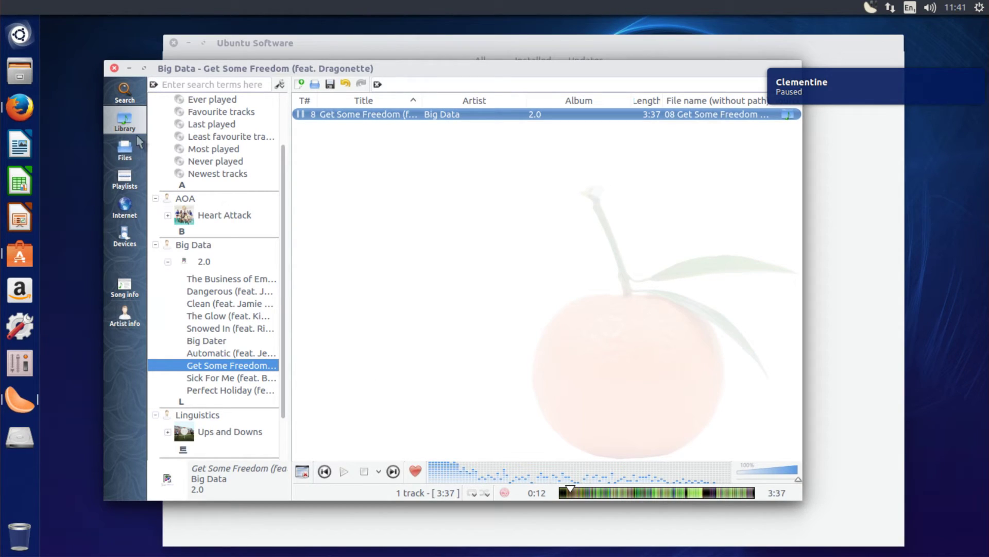
- Browse the Files and Playlists panels, checking the playlist context menu
{"action": "left_click", "coordinate": [128, 151]}
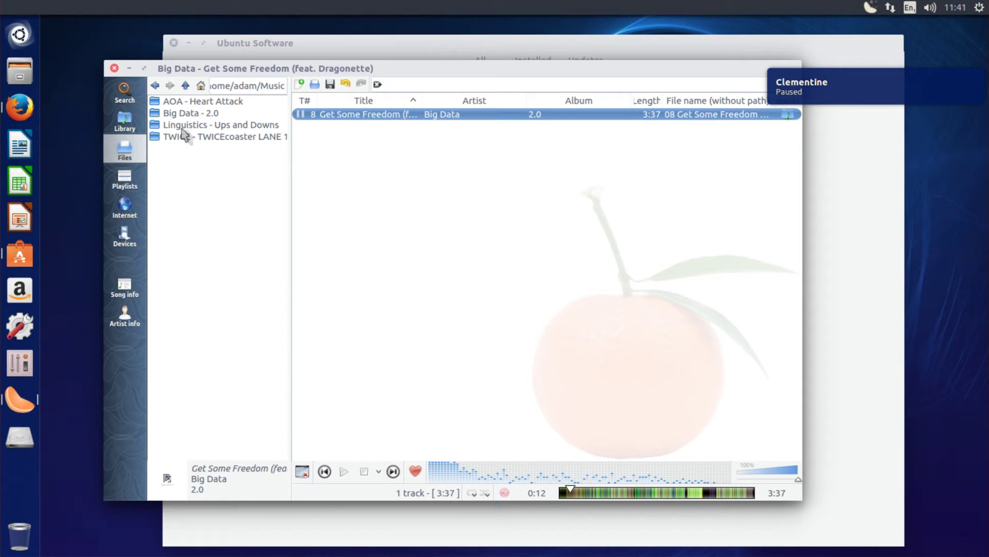
{"action": "left_click", "coordinate": [124, 178]}
{"action": "right_click", "coordinate": [204, 150]}
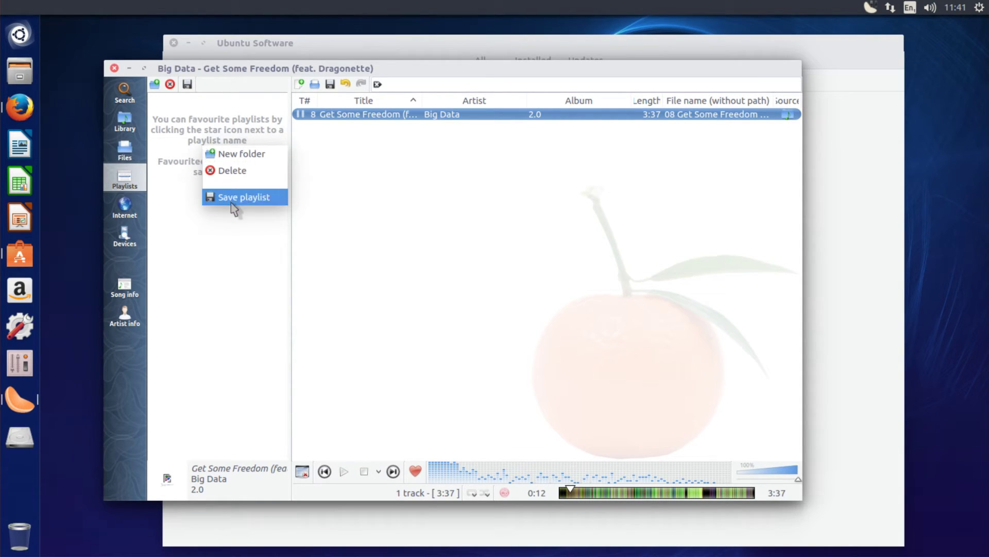
{"action": "left_click", "coordinate": [238, 235]}
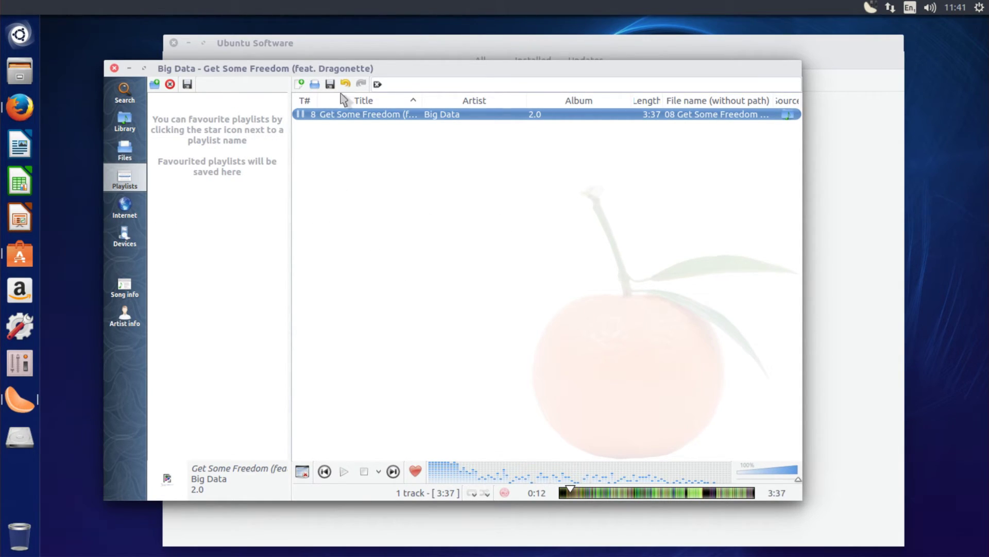
{"action": "left_click", "coordinate": [350, 115]}
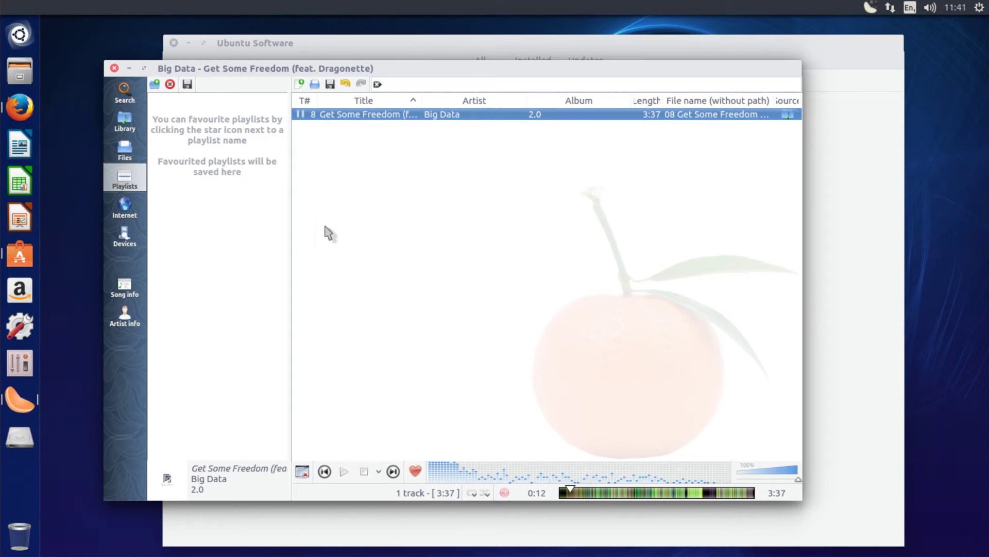
- View the Internet, Devices, Song info and Artist info panels, then return to Library
{"action": "left_click", "coordinate": [133, 208]}
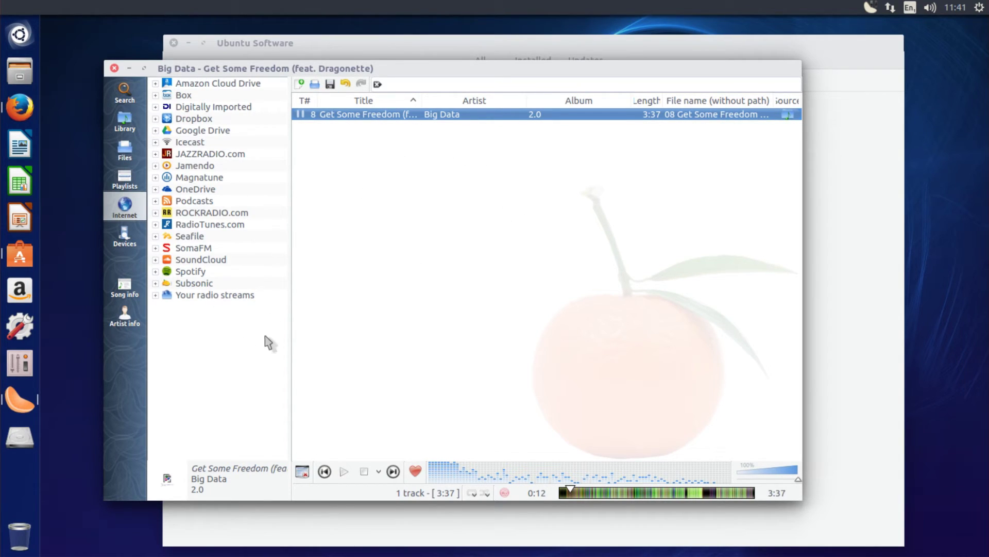
{"action": "left_click", "coordinate": [117, 248]}
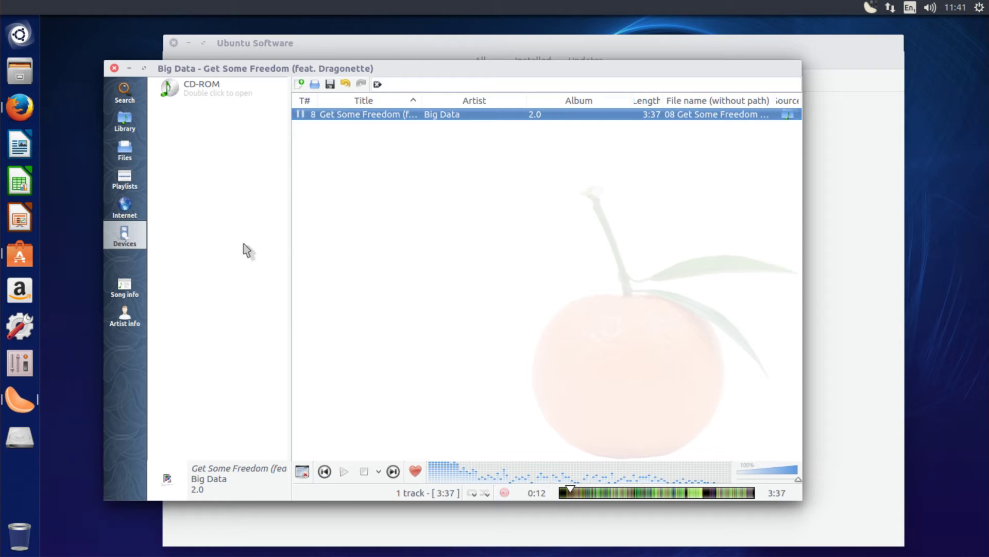
{"action": "left_click", "coordinate": [124, 289]}
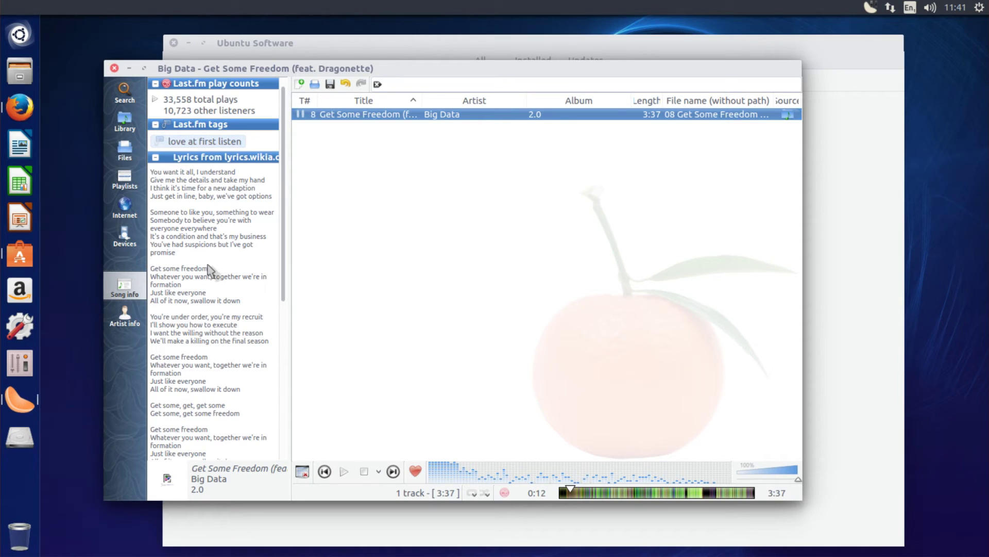
{"action": "scroll", "coordinate": [209, 273], "scroll_direction": "down", "scroll_amount": 7}
{"action": "scroll", "coordinate": [227, 340], "scroll_direction": "up", "scroll_amount": 7}
{"action": "left_click", "coordinate": [128, 324]}
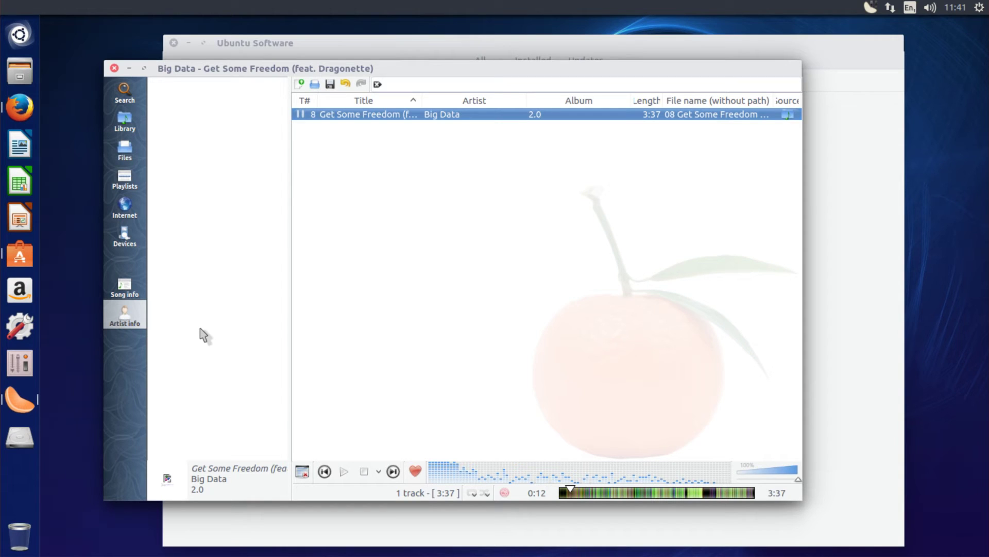
{"action": "right_click", "coordinate": [463, 114]}
{"action": "left_click", "coordinate": [468, 294]}
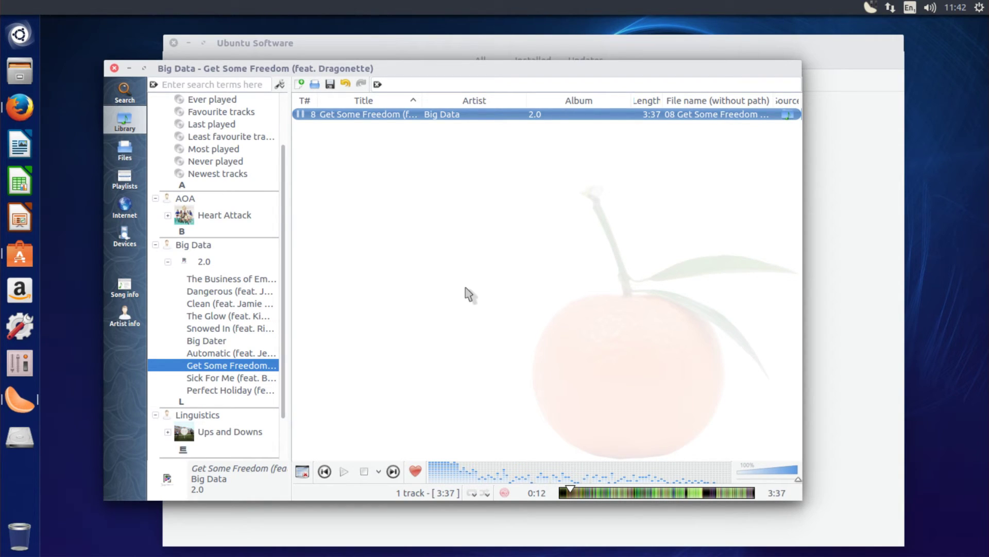
- Open Clementine's Tools > Preferences and look at the Wiimotedev settings section
{"action": "left_click", "coordinate": [239, 68]}
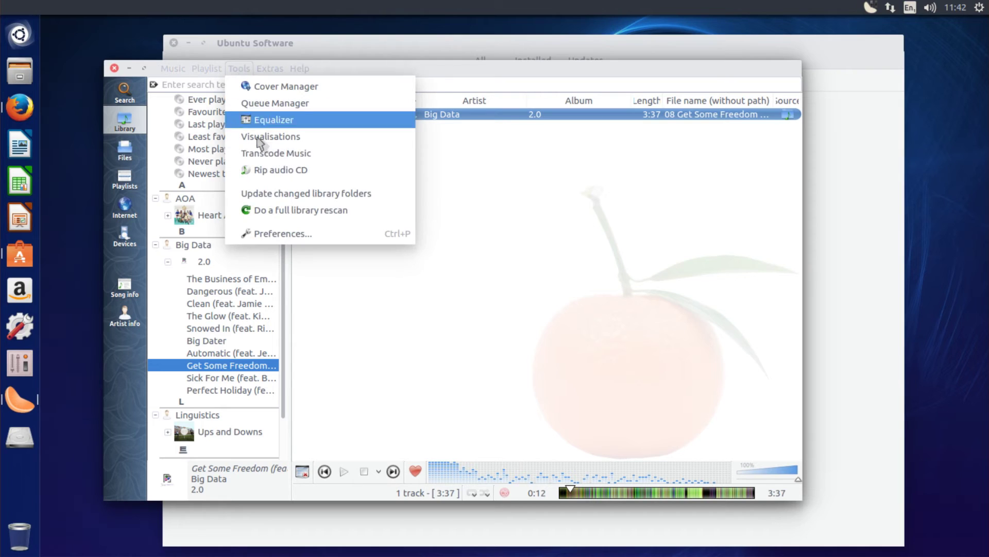
{"action": "left_click", "coordinate": [275, 235]}
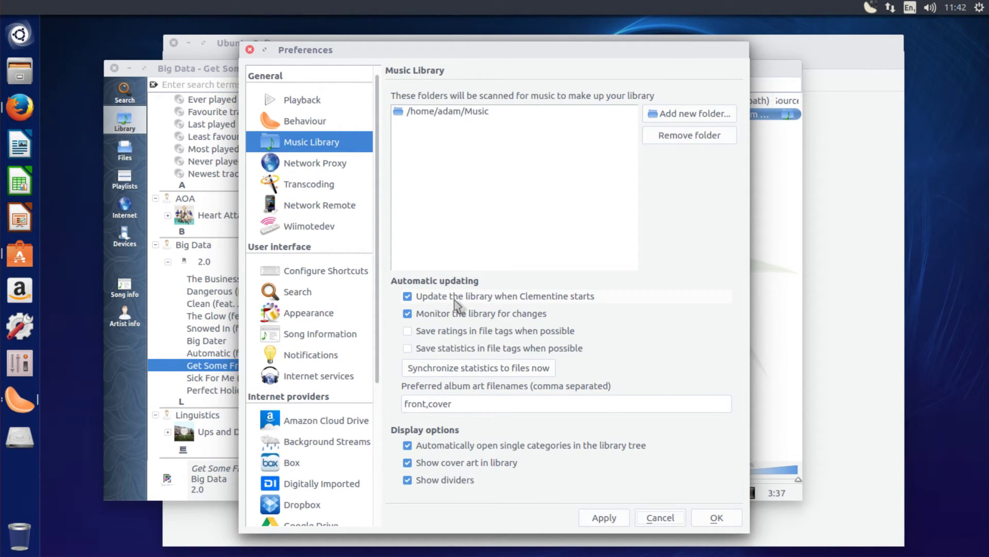
{"action": "left_click", "coordinate": [323, 230]}
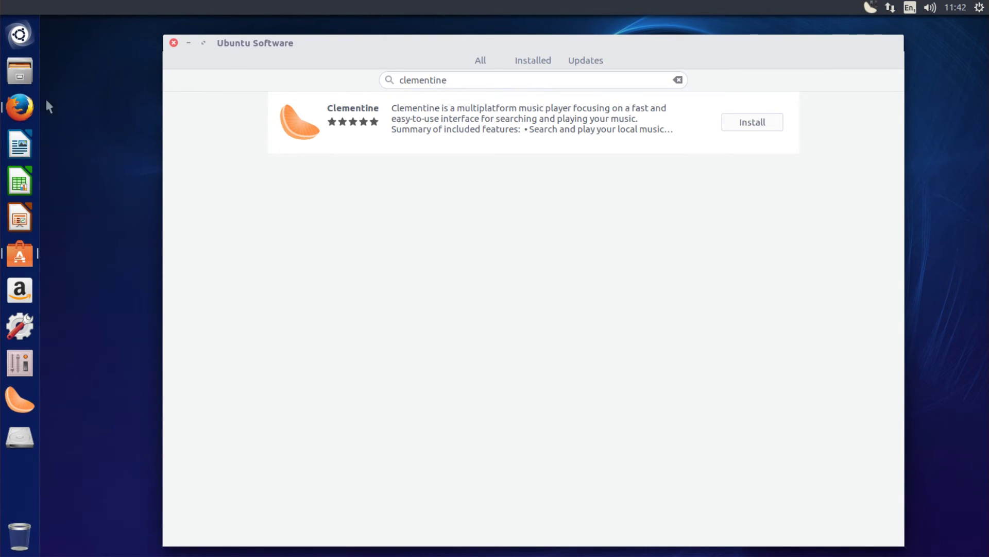
- Bring up Firefox's Spotify for Linux page and scroll down to the install commands
{"action": "left_click", "coordinate": [27, 108]}
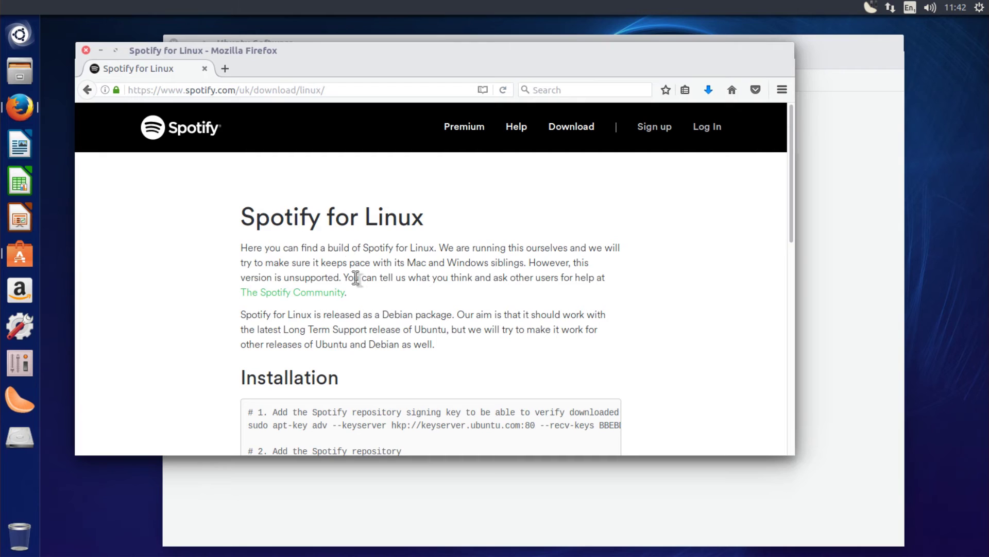
{"action": "scroll", "coordinate": [342, 247], "scroll_direction": "down", "scroll_amount": 5}
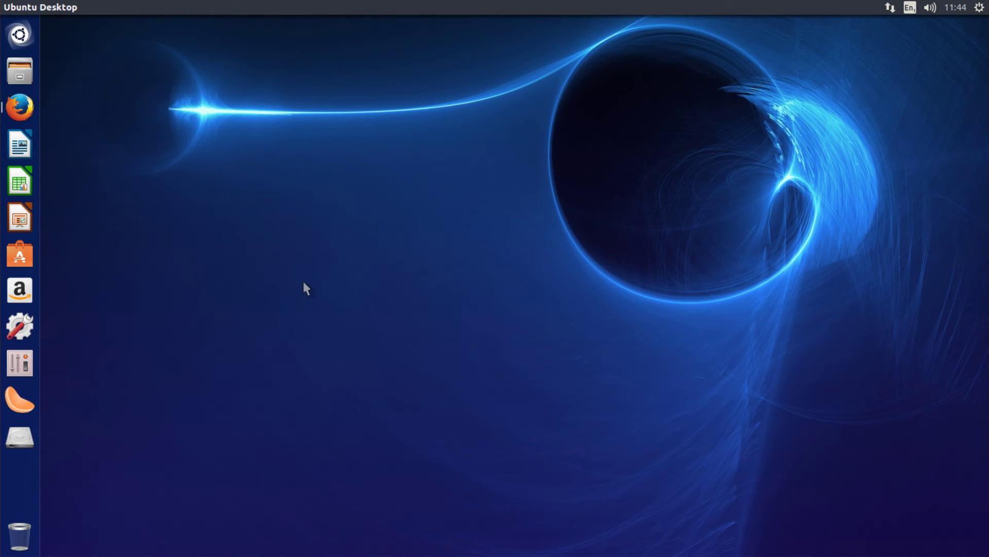
- Search the Dash and launch Software & Updates
{"action": "key", "text": "super"}
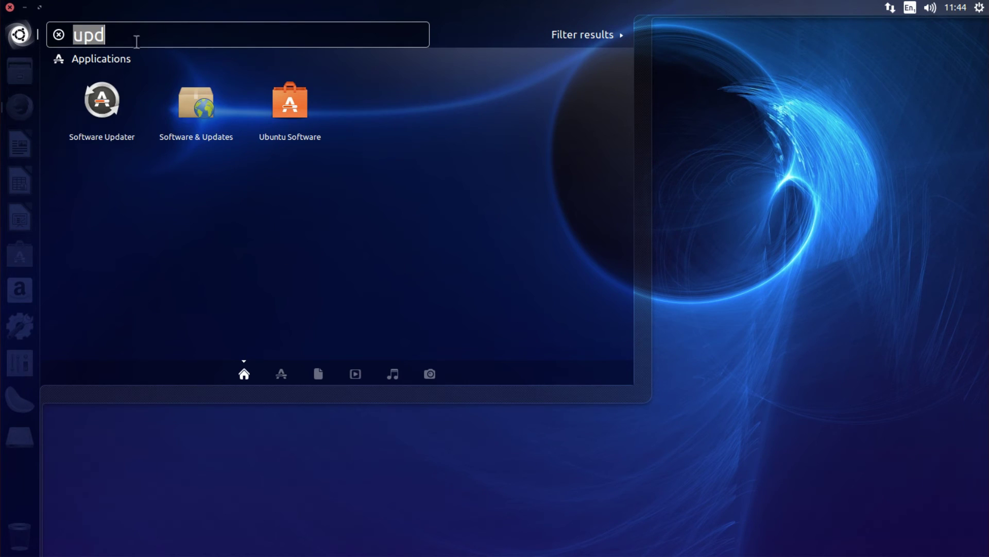
{"action": "left_click", "coordinate": [211, 108]}
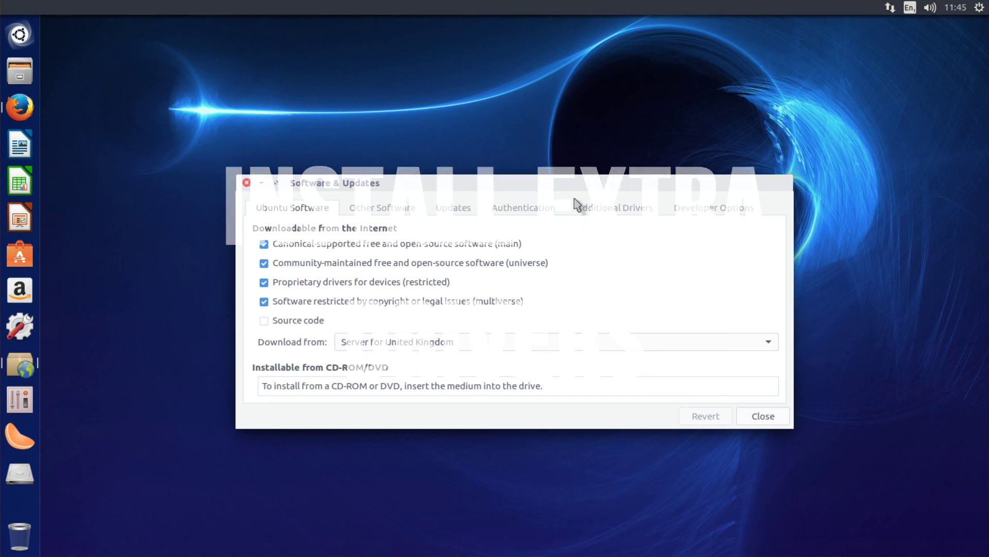
- Switch to the Additional Drivers tab to search for available drivers
{"action": "left_click", "coordinate": [608, 217]}
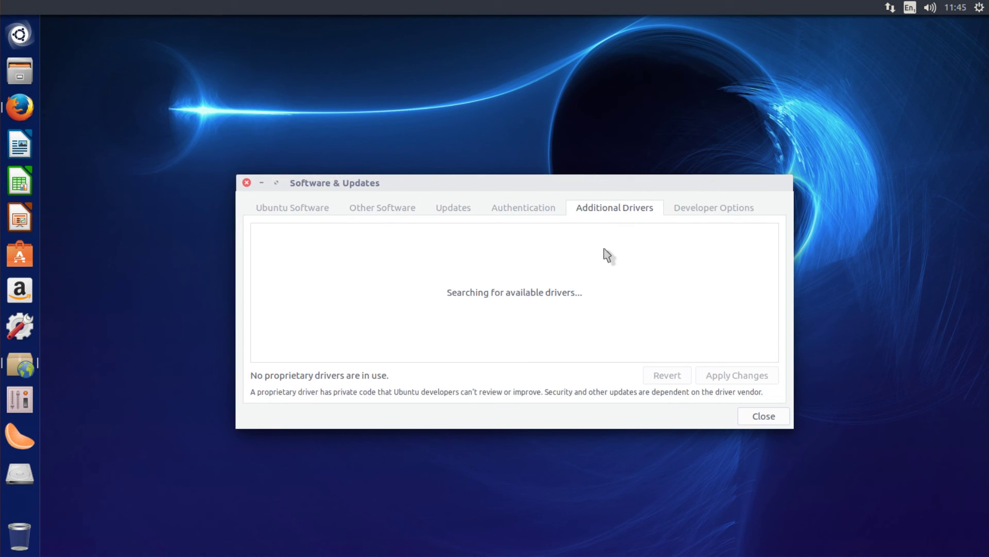